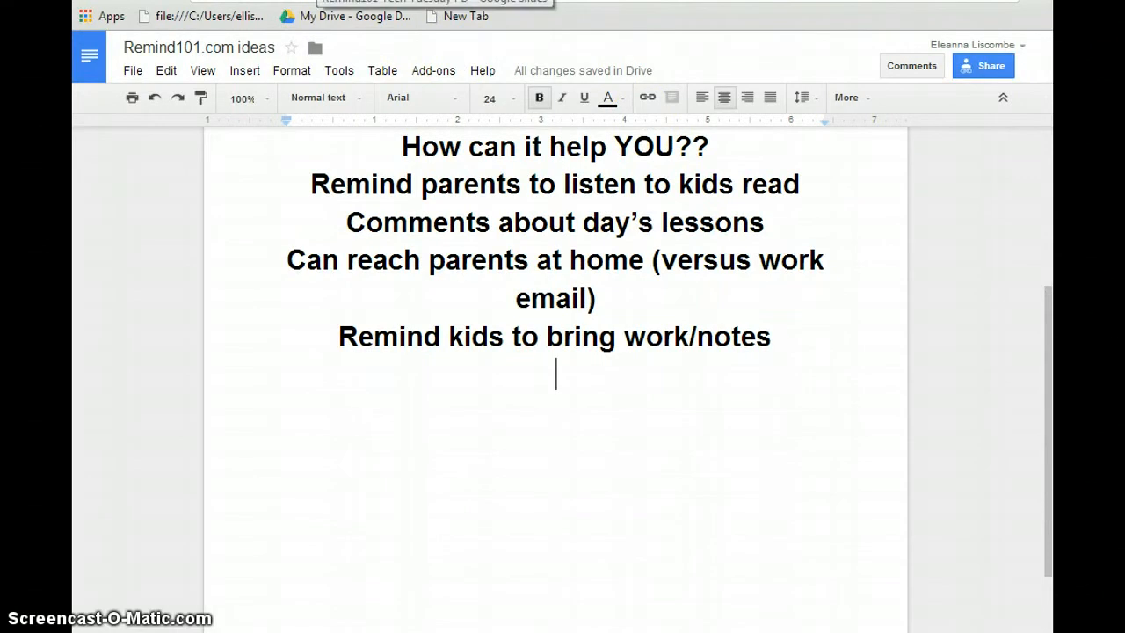
- Add 'Remind to bring library books' and 'Book club reminders' as new lines in the ideas list
{"action": "type", "text": "Remind"}
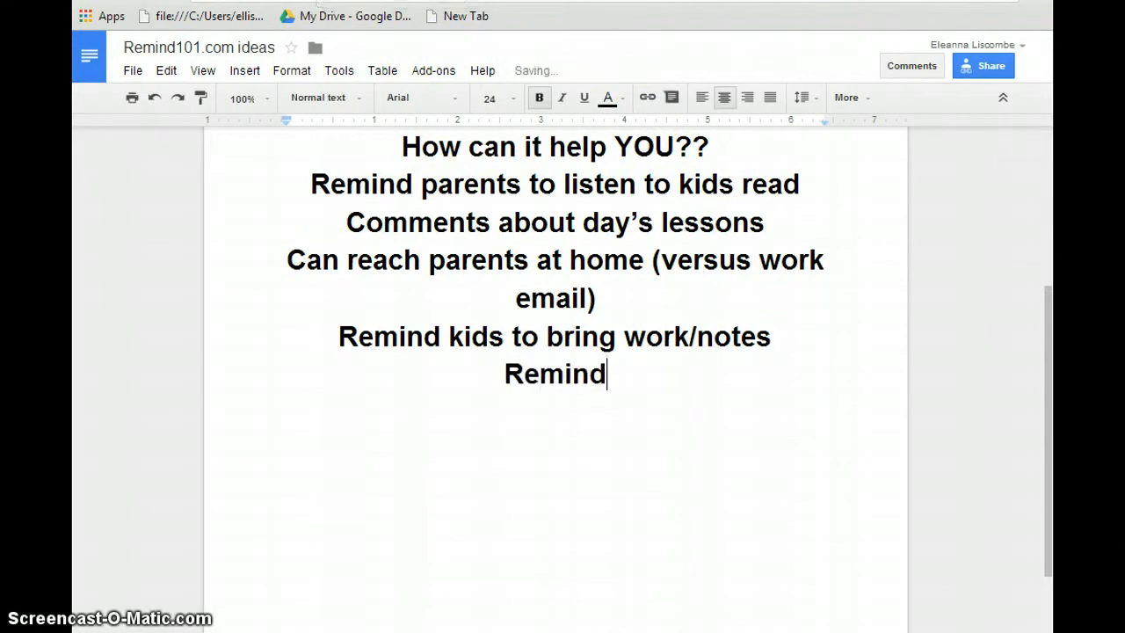
{"action": "type", "text": " to bring lib"}
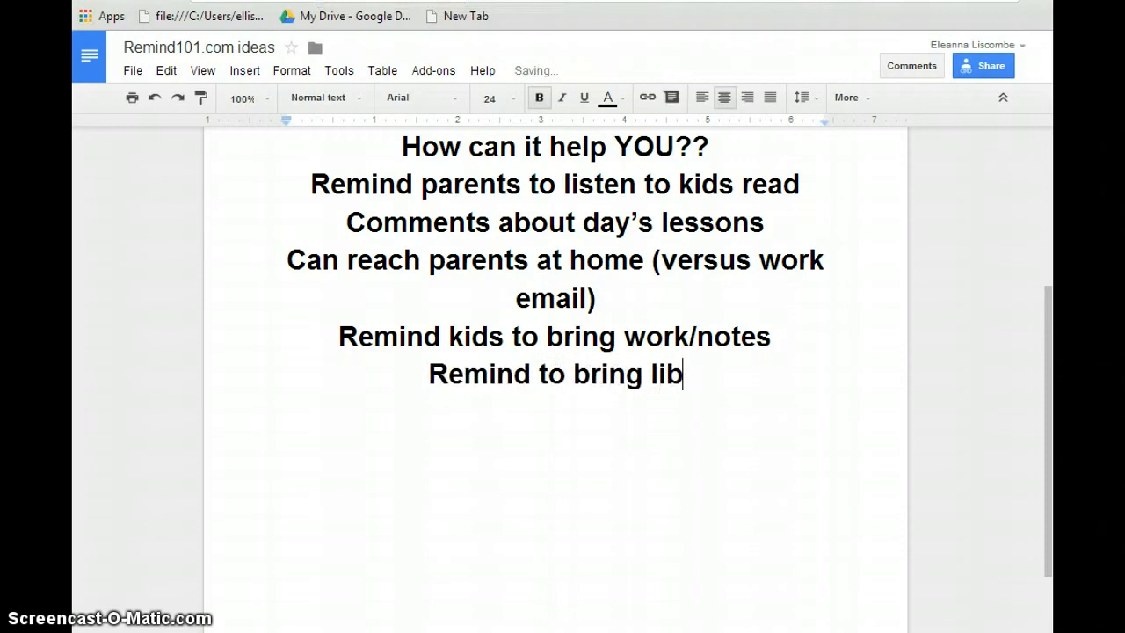
{"action": "type", "text": "rary books"}
{"action": "key", "text": "Return"}
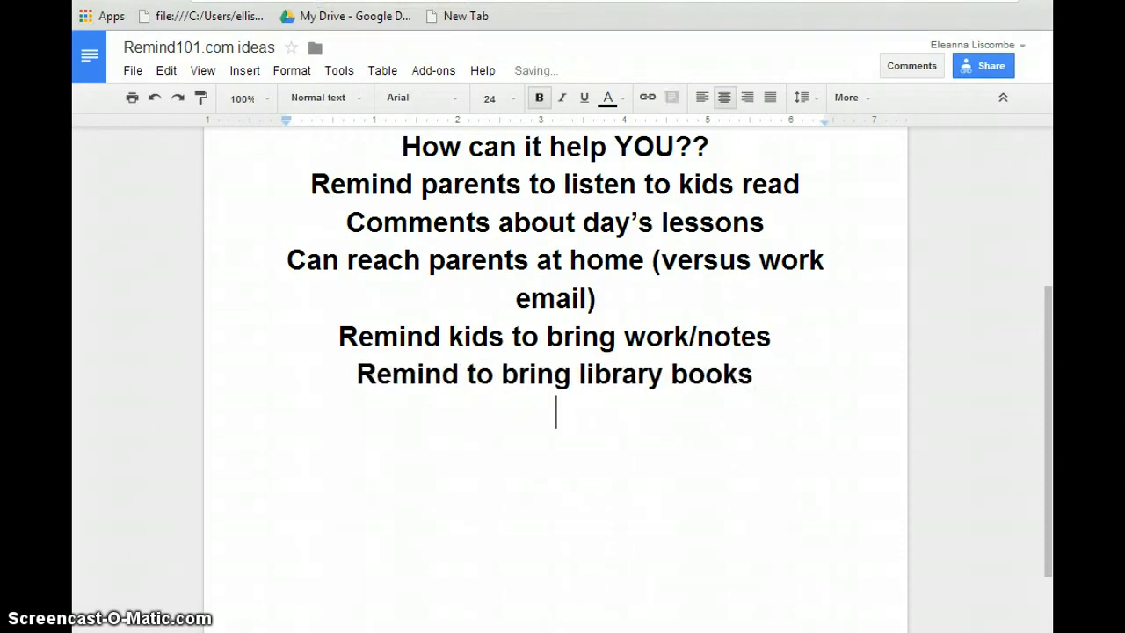
{"action": "type", "text": "Book clu"}
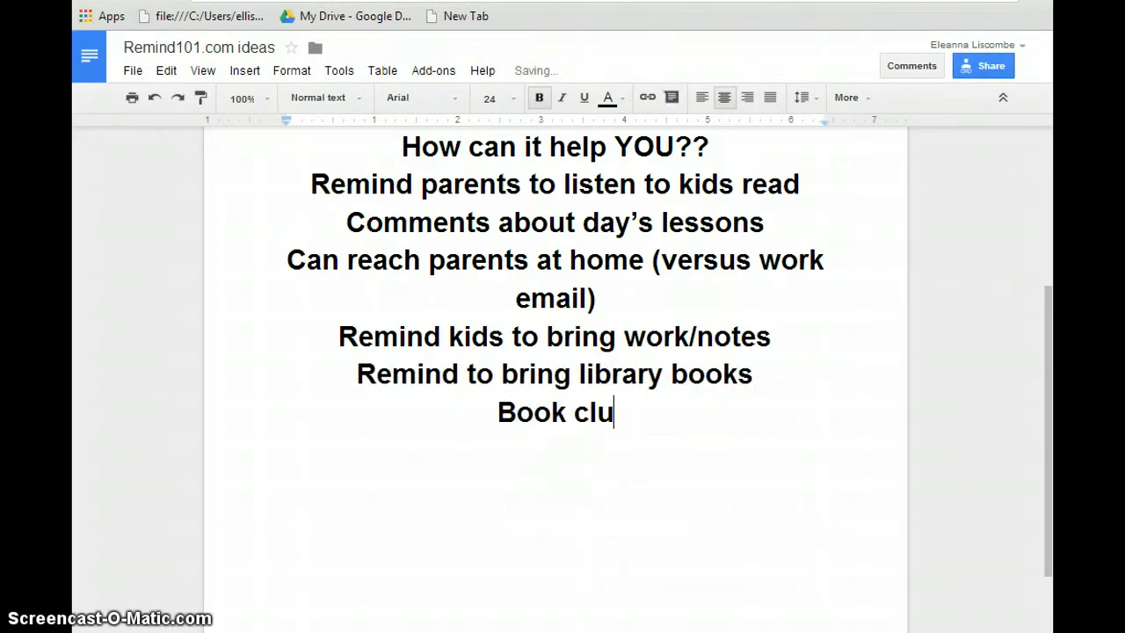
{"action": "type", "text": "b reminders"}
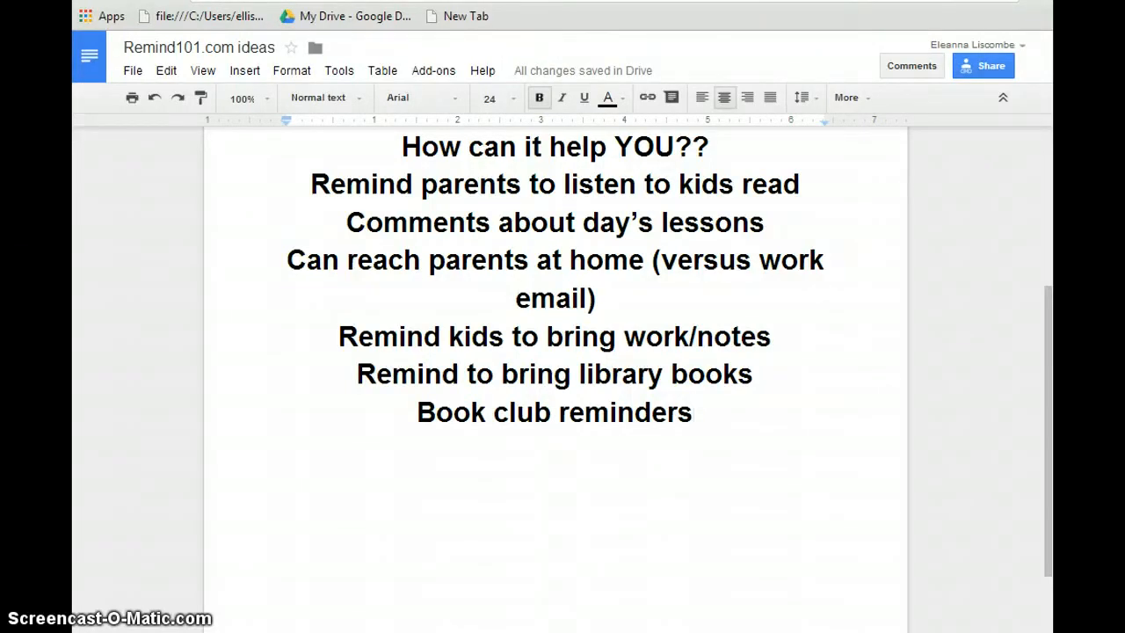
- Search Google for 'youtube remind 101 three minute'
{"action": "type", "text": "ryoutube r"}
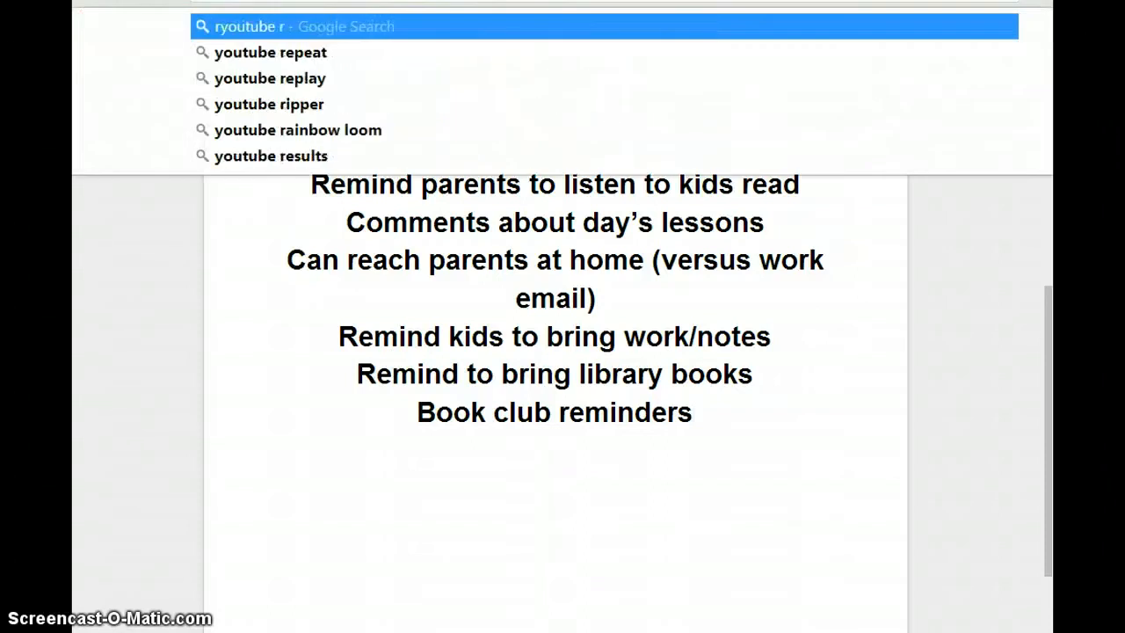
{"action": "key", "text": "BackSpace"}
{"action": "key", "text": "BackSpace"}
{"action": "key", "text": "BackSpace"}
{"action": "key", "text": "BackSpace"}
{"action": "key", "text": "BackSpace"}
{"action": "key", "text": "BackSpace"}
{"action": "key", "text": "BackSpace"}
{"action": "key", "text": "BackSpace"}
{"action": "key", "text": "BackSpace"}
{"action": "key", "text": "BackSpace"}
{"action": "type", "text": "youtub"}
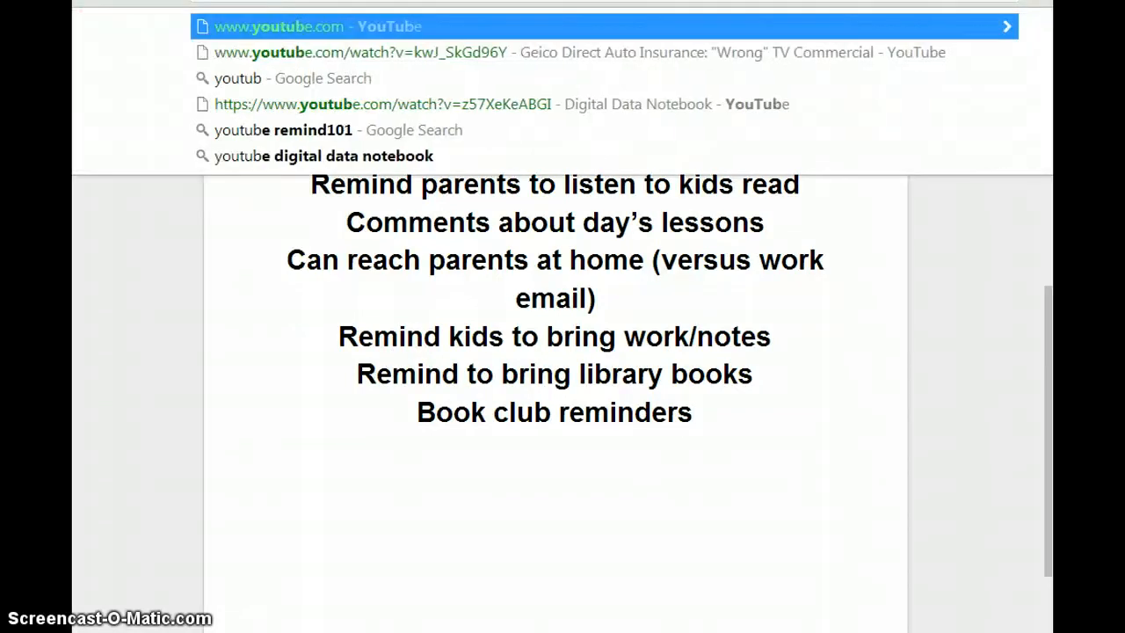
{"action": "type", "text": "e remind 101 three minut"}
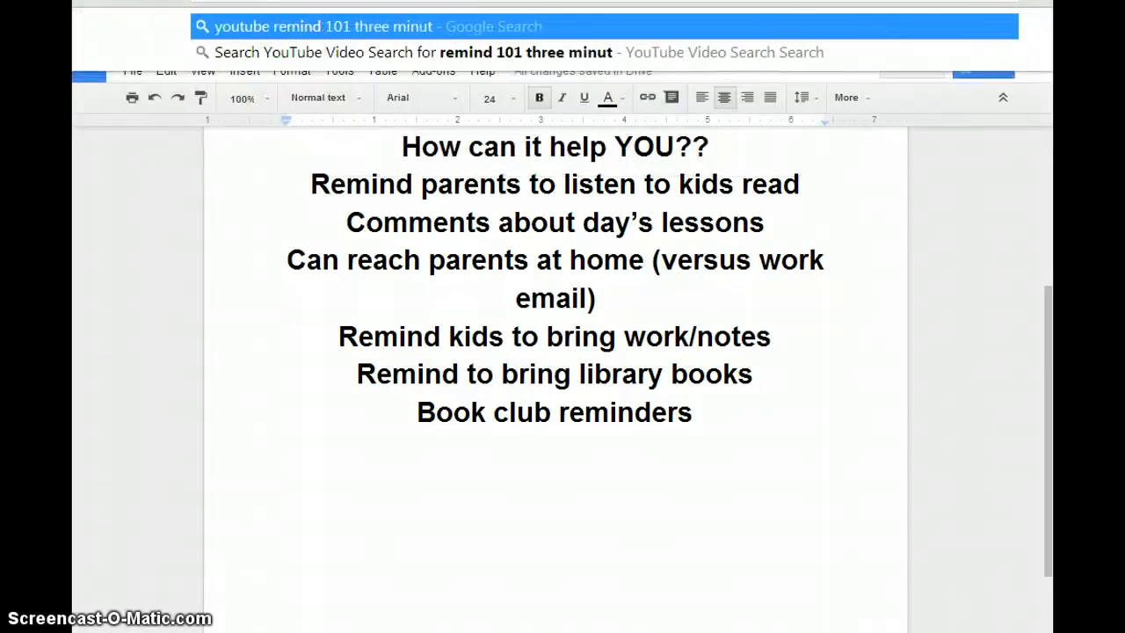
{"action": "key", "text": "BackSpace"}
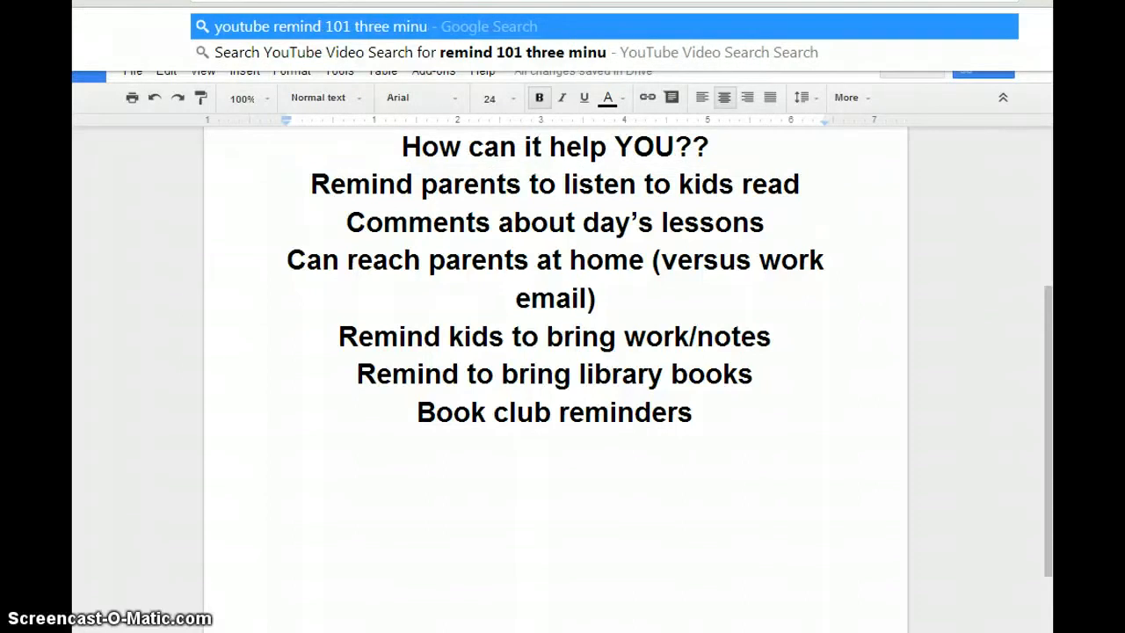
{"action": "type", "text": "ute"}
{"action": "key", "text": "Return"}
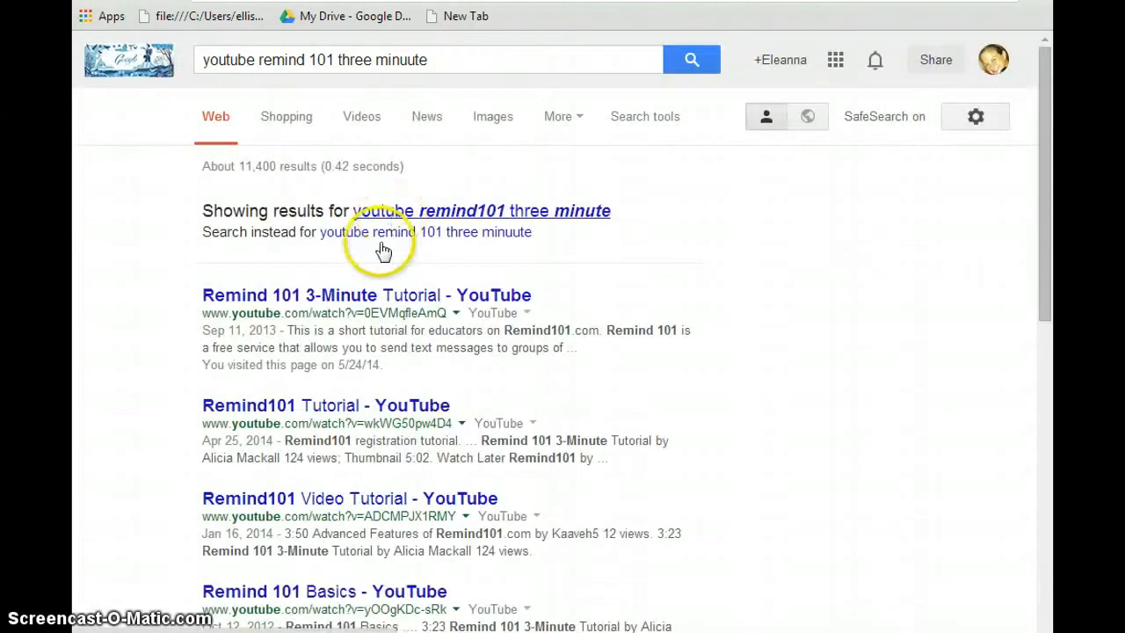
- Open the 'Remind 101 3-Minute Tutorial - YouTube' result and play the video full screen
{"action": "left_click", "coordinate": [349, 305]}
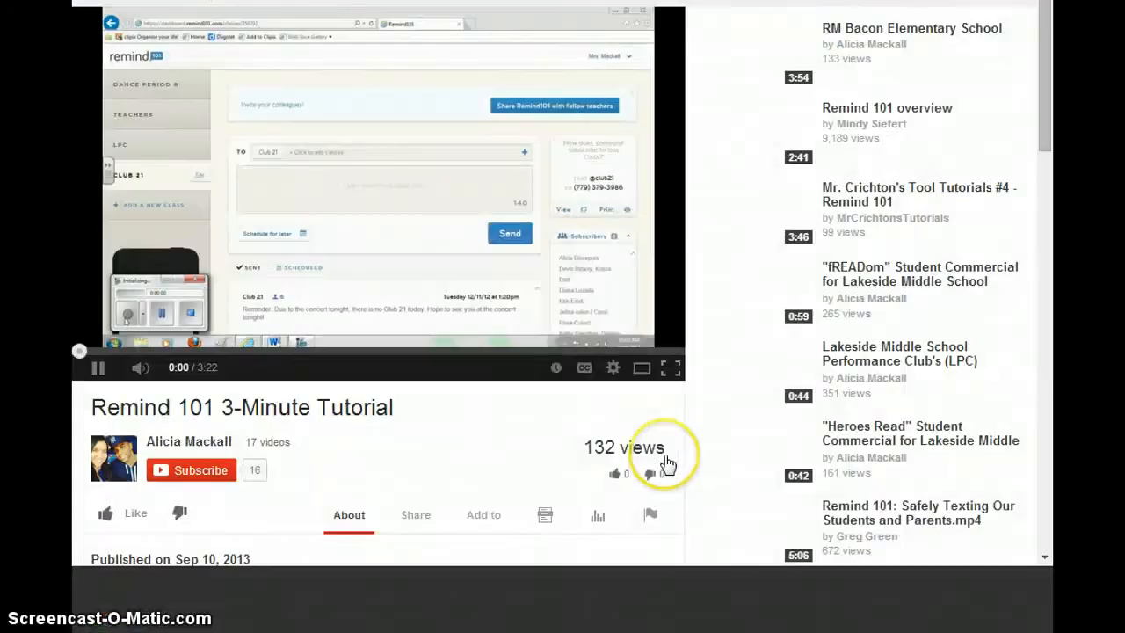
{"action": "left_click", "coordinate": [667, 455]}
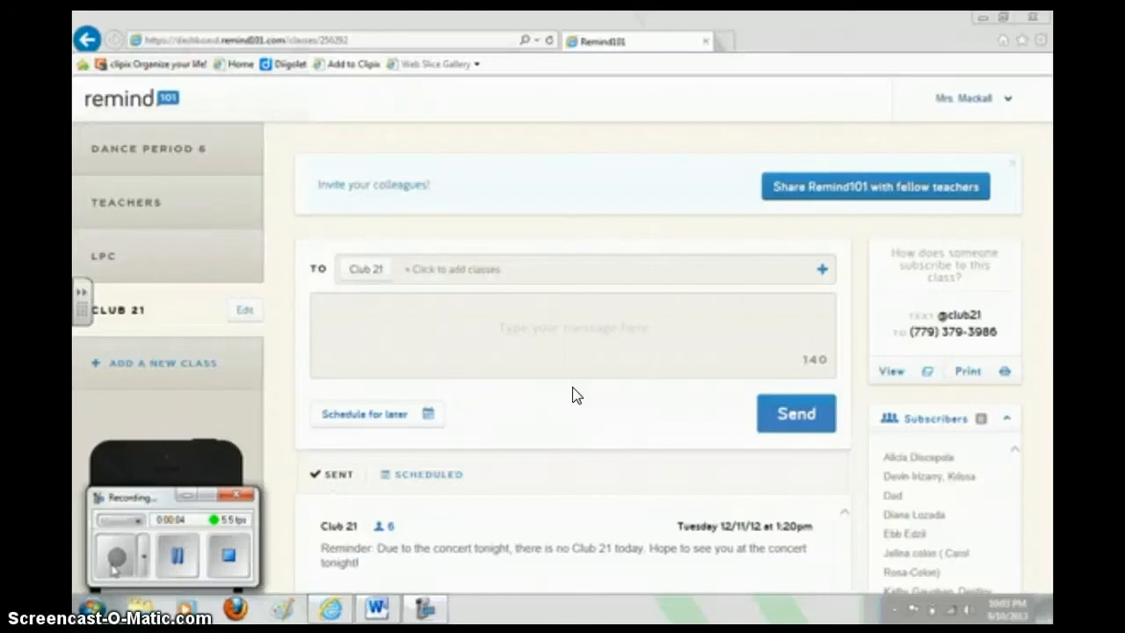
{"action": "left_click", "coordinate": [532, 409]}
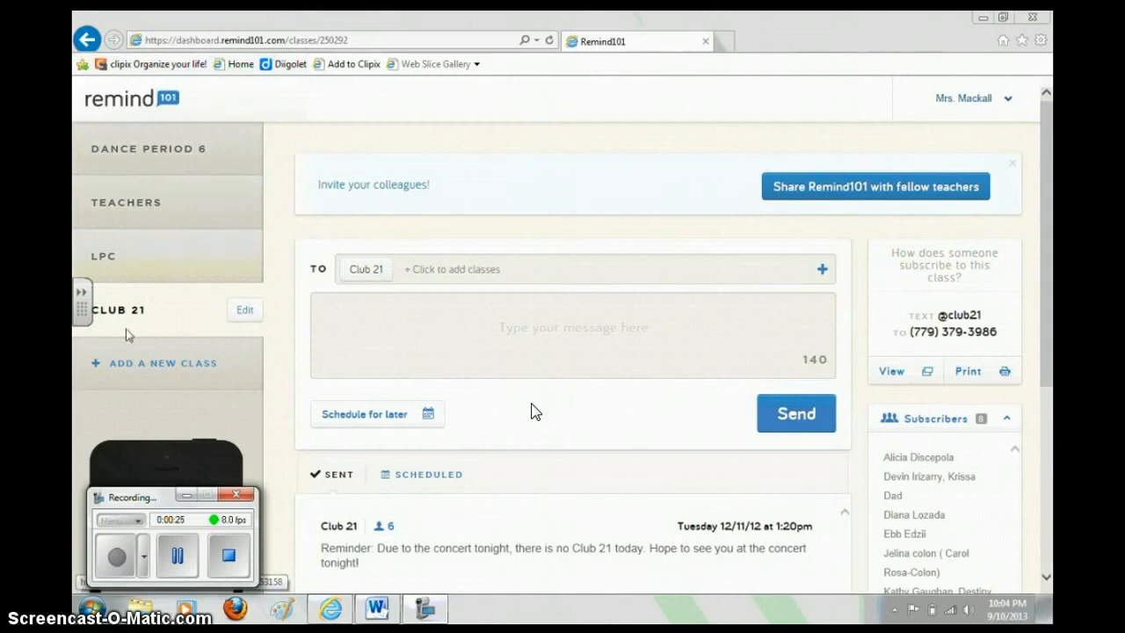
{"action": "left_click", "coordinate": [151, 376]}
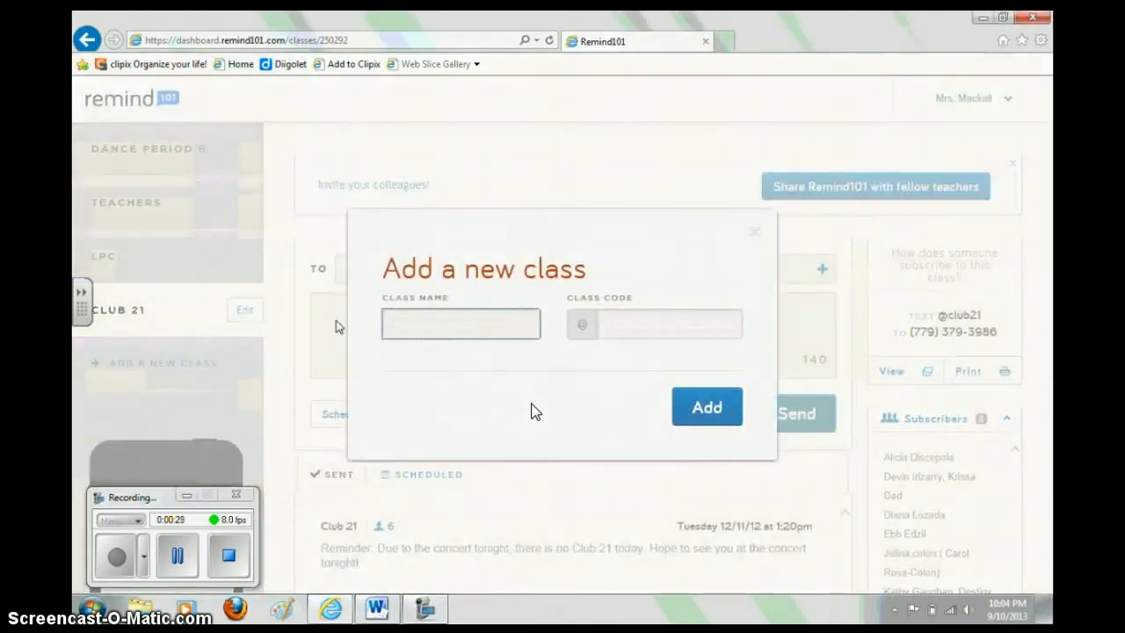
{"action": "type", "text": "Musical Theatre"}
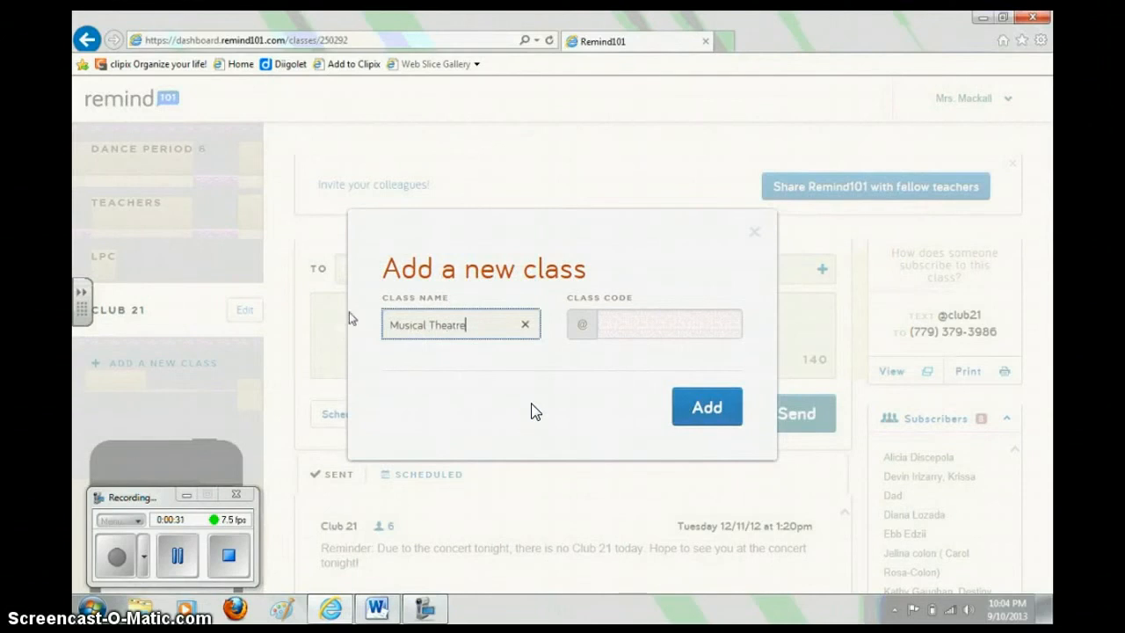
{"action": "left_click", "coordinate": [660, 327]}
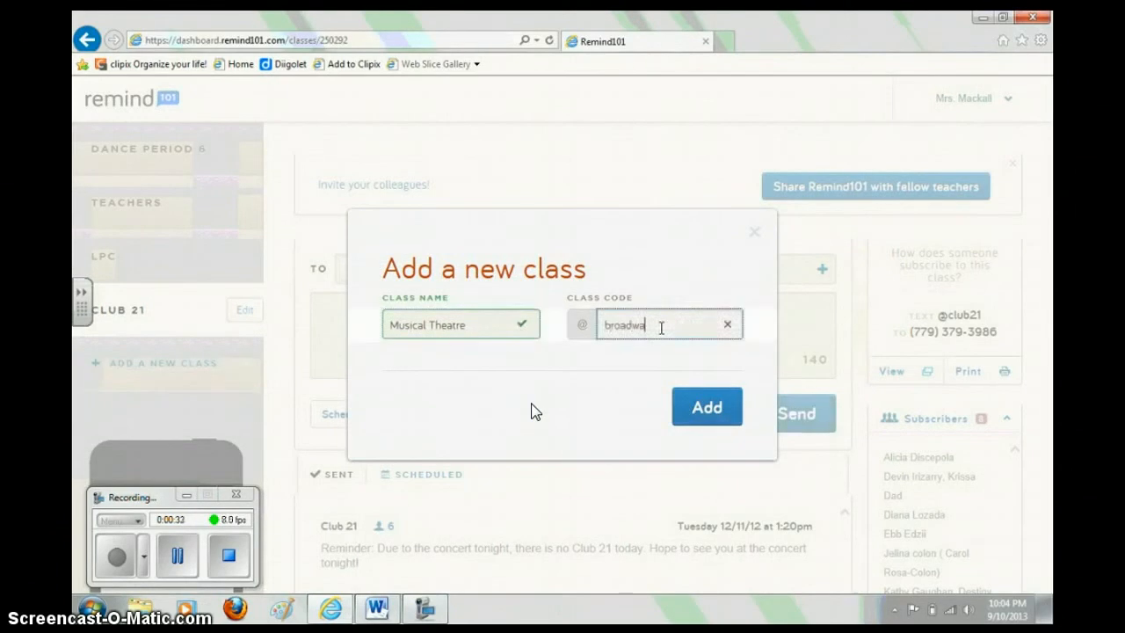
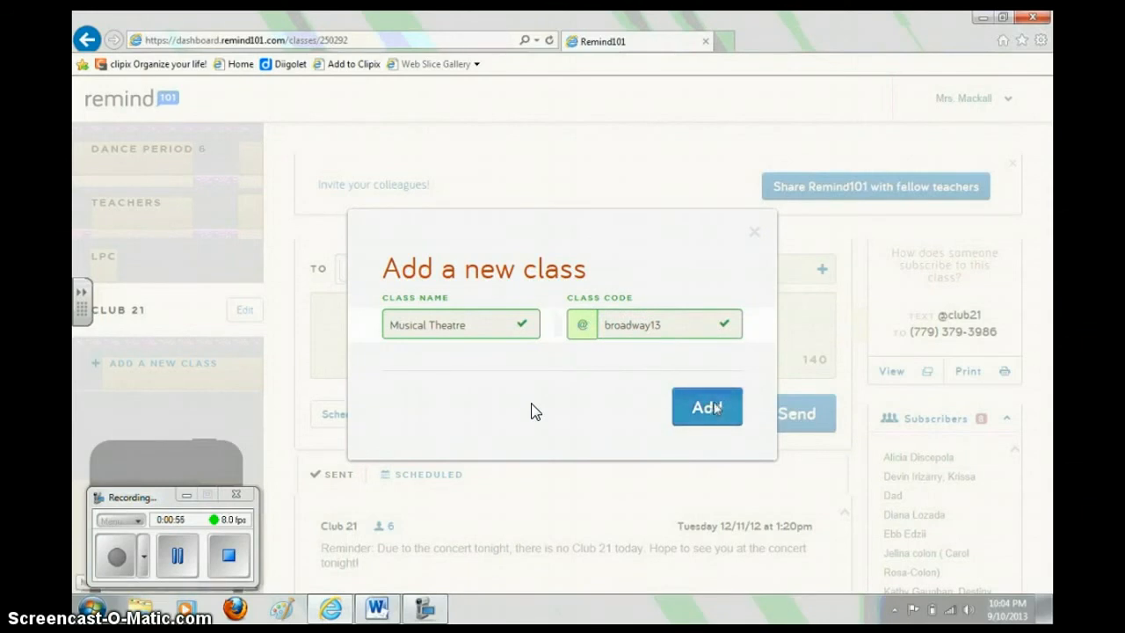
{"action": "left_click", "coordinate": [708, 407]}
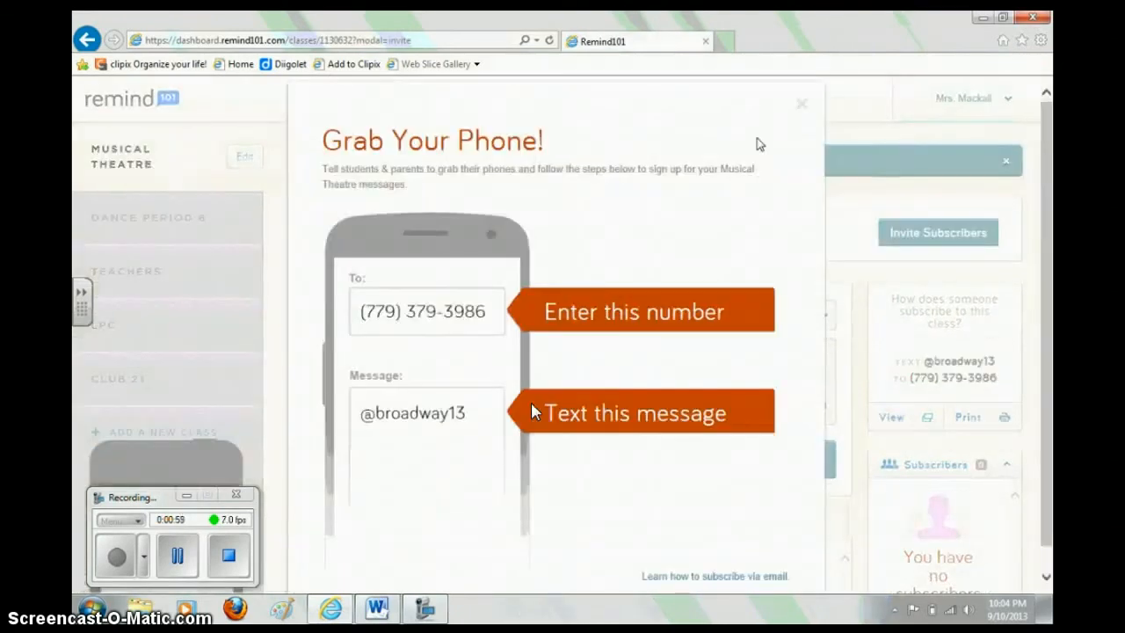
- Dismiss the 'Grab Your Phone!' popup to reach the Musical Theatre message page
{"action": "left_click", "coordinate": [804, 108]}
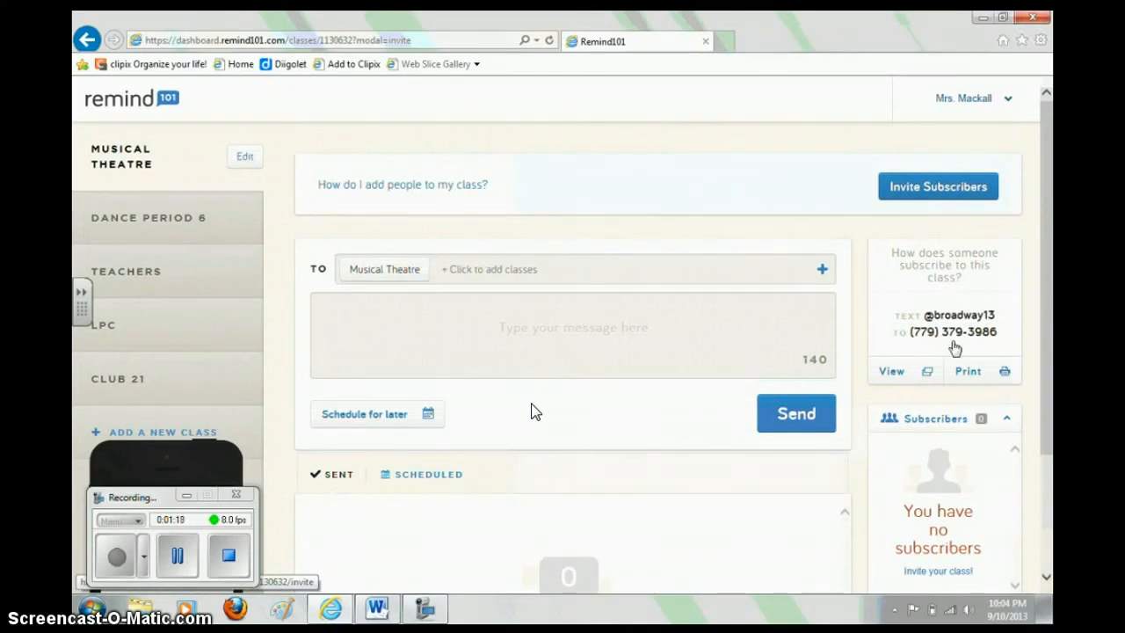
- View the printable Musical Theatre sign-up PDF, scroll through it, then close it
{"action": "left_click", "coordinate": [974, 369]}
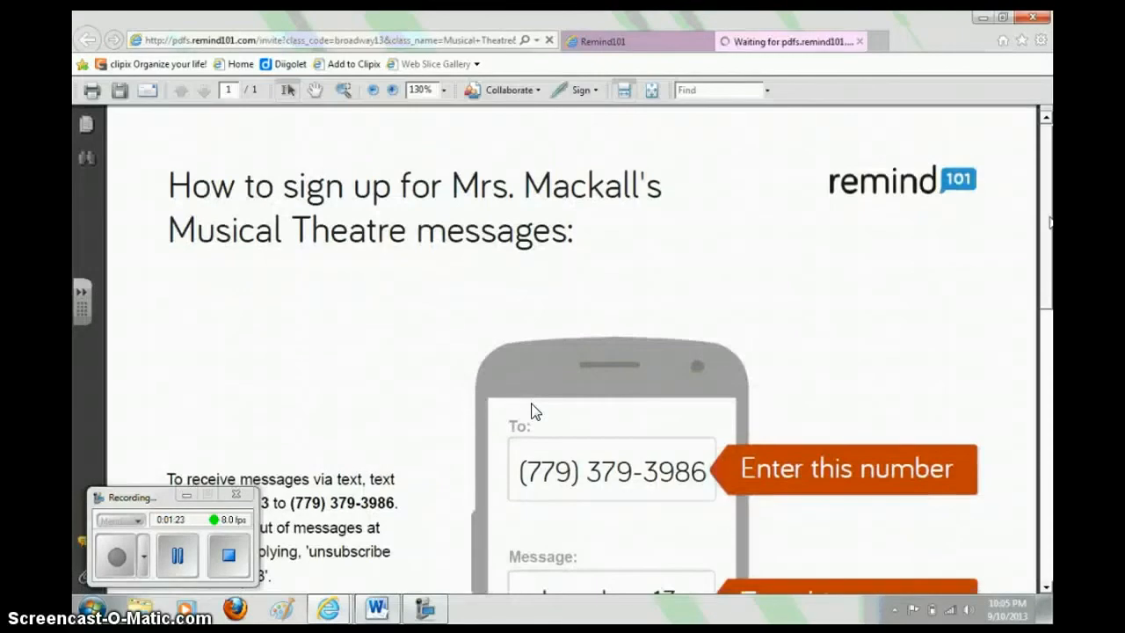
{"action": "scroll", "coordinate": [534, 411], "scroll_direction": "down", "scroll_amount": 3}
{"action": "scroll", "coordinate": [534, 411], "scroll_direction": "down", "scroll_amount": 3}
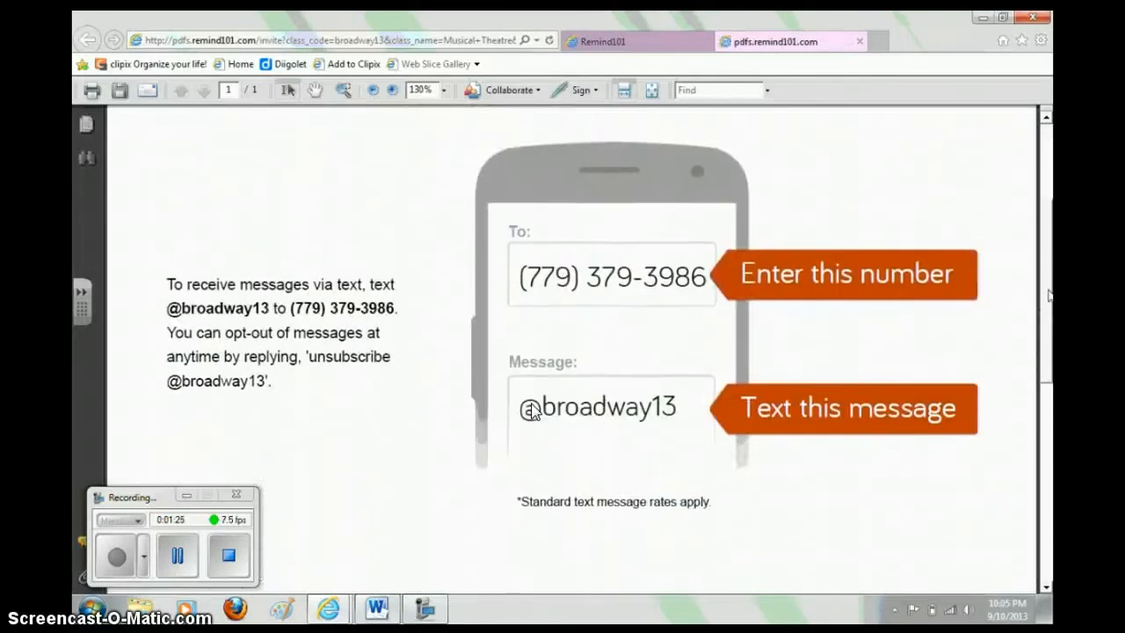
{"action": "scroll", "coordinate": [534, 411], "scroll_direction": "up", "scroll_amount": 5}
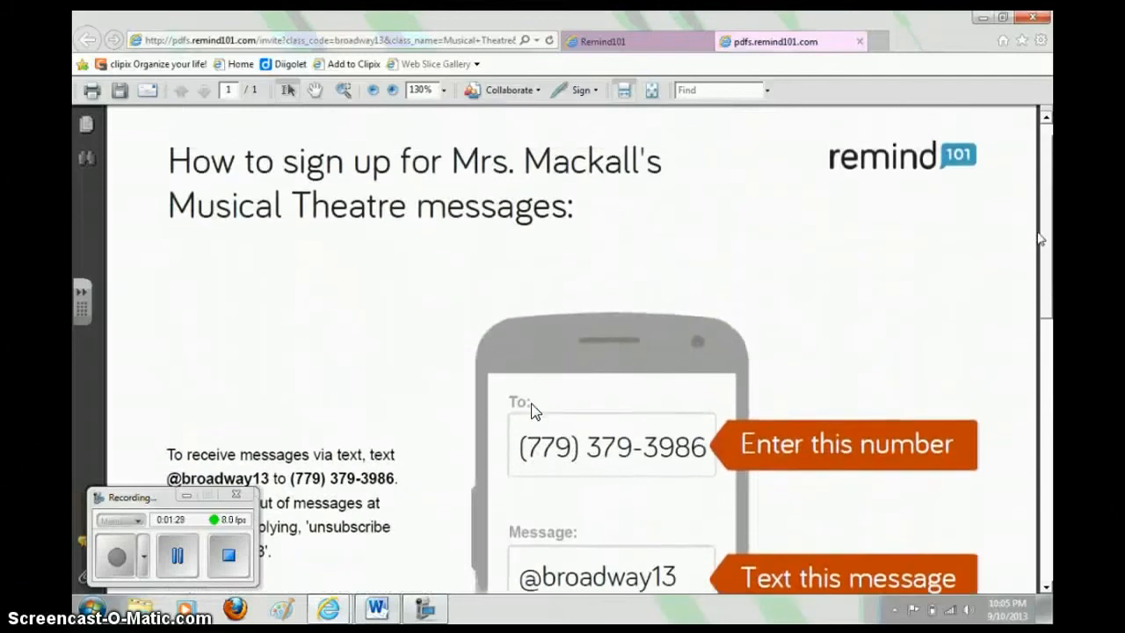
{"action": "scroll", "coordinate": [534, 411], "scroll_direction": "down", "scroll_amount": 5}
{"action": "scroll", "coordinate": [534, 411], "scroll_direction": "down", "scroll_amount": 8}
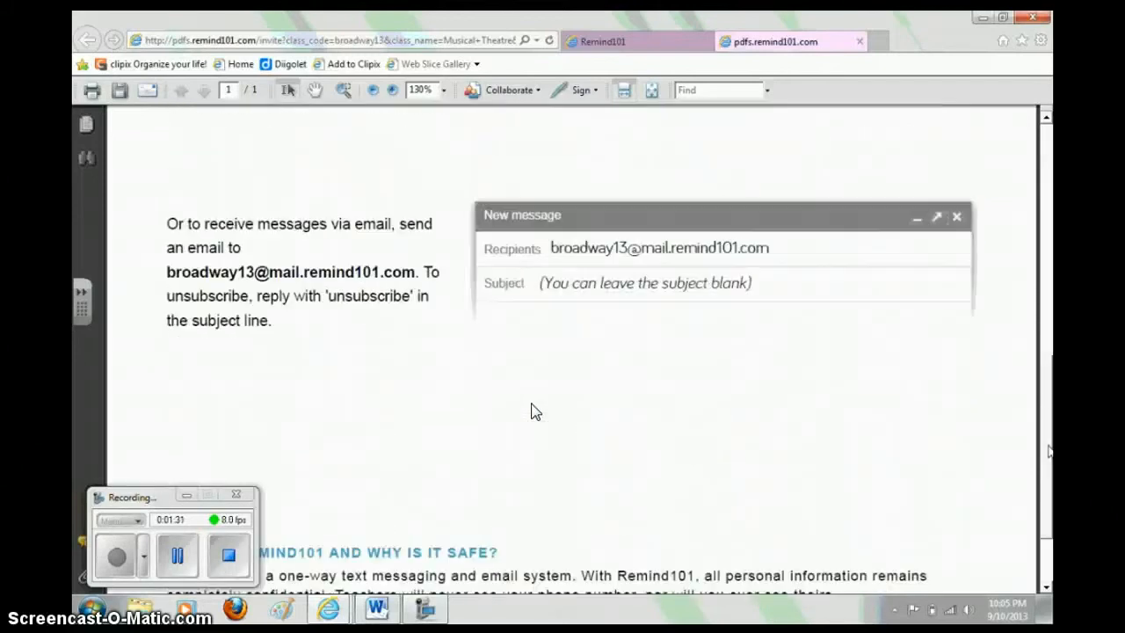
{"action": "scroll", "coordinate": [534, 412], "scroll_direction": "up", "scroll_amount": 14}
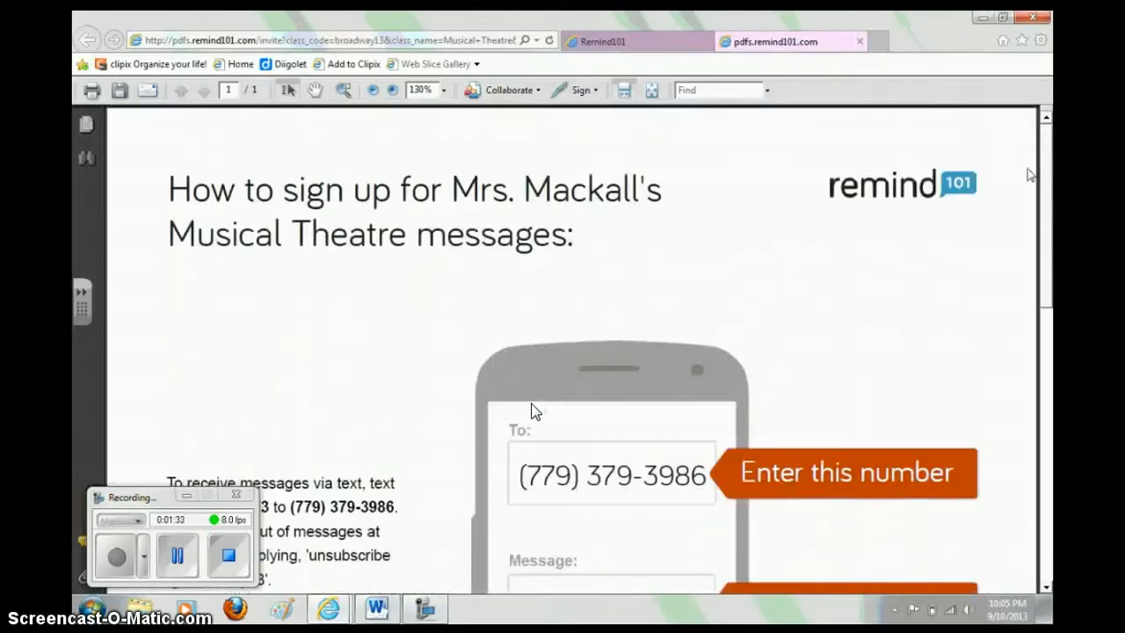
{"action": "left_click", "coordinate": [857, 42]}
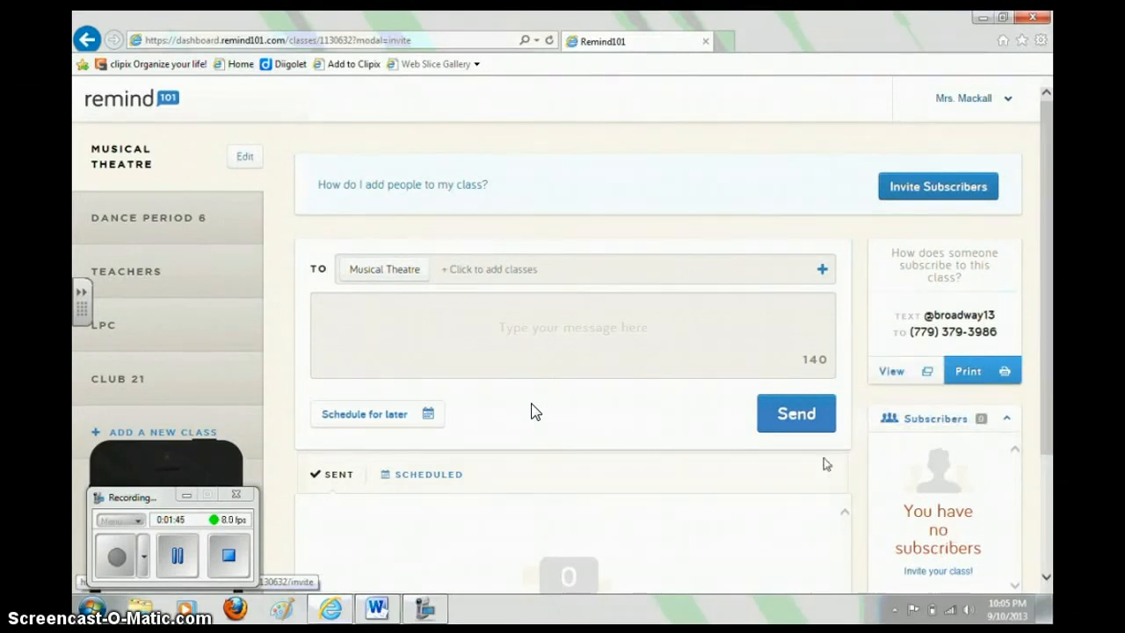
- Switch to the Club 21 class and scroll through its sent reminders and subscribers
{"action": "left_click", "coordinate": [172, 383]}
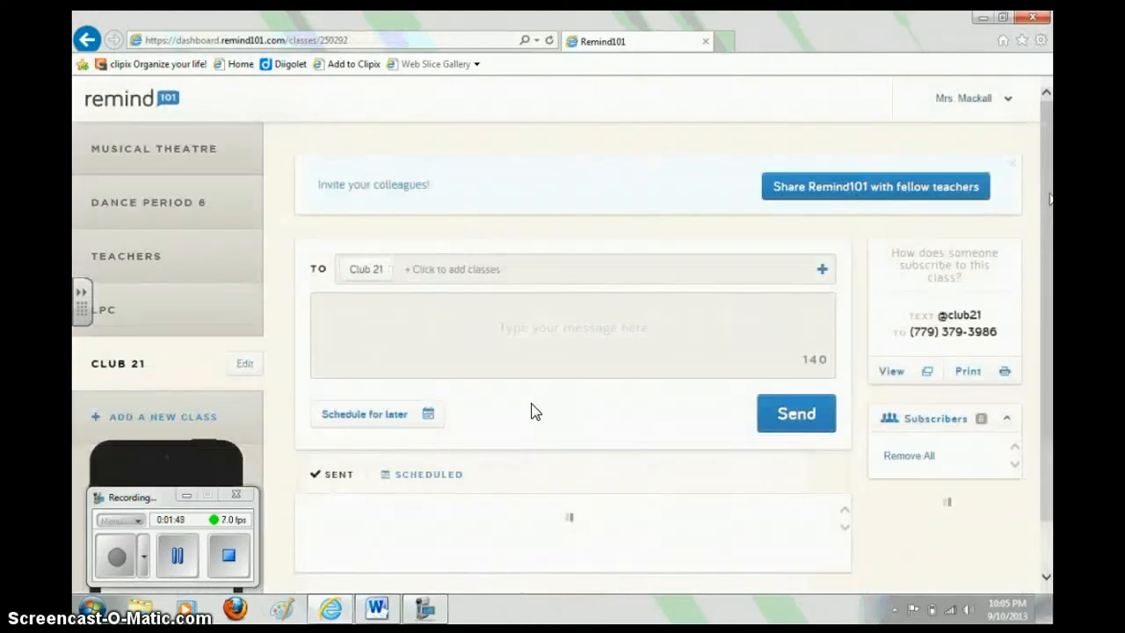
{"action": "scroll", "coordinate": [536, 412], "scroll_direction": "down", "scroll_amount": 2}
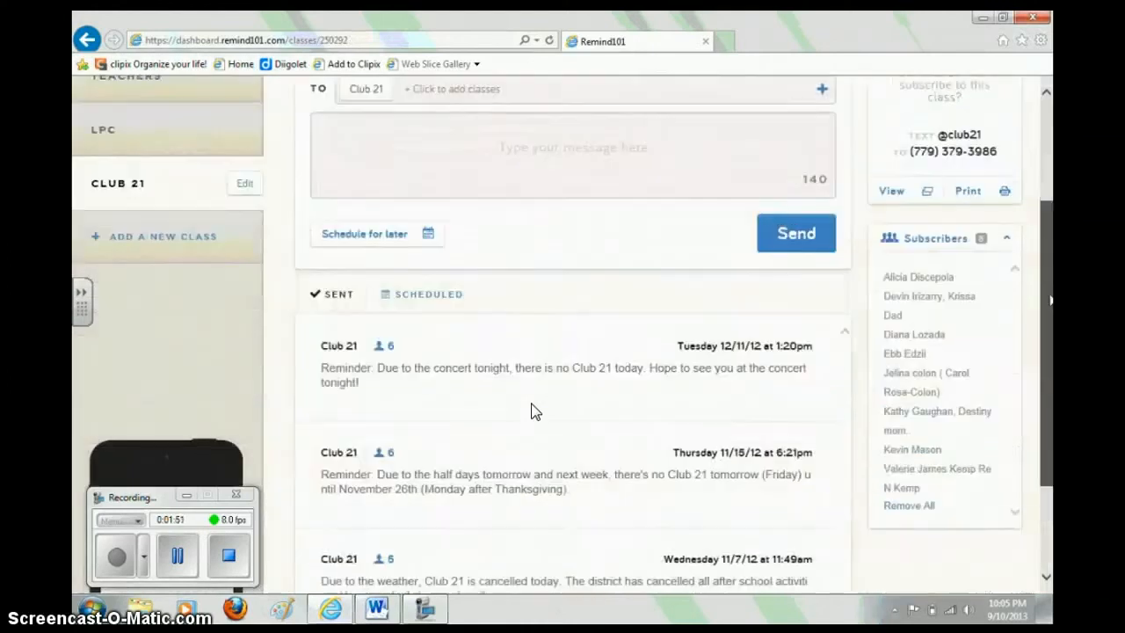
{"action": "scroll", "coordinate": [536, 412], "scroll_direction": "up", "scroll_amount": 1}
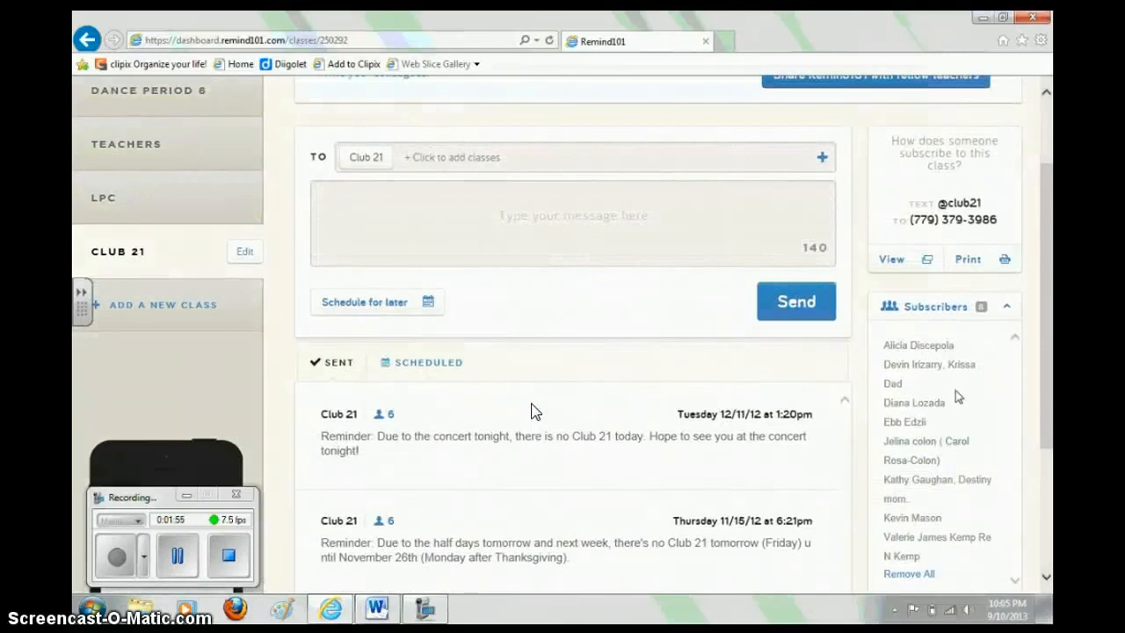
{"action": "mouse_move", "coordinate": [923, 406]}
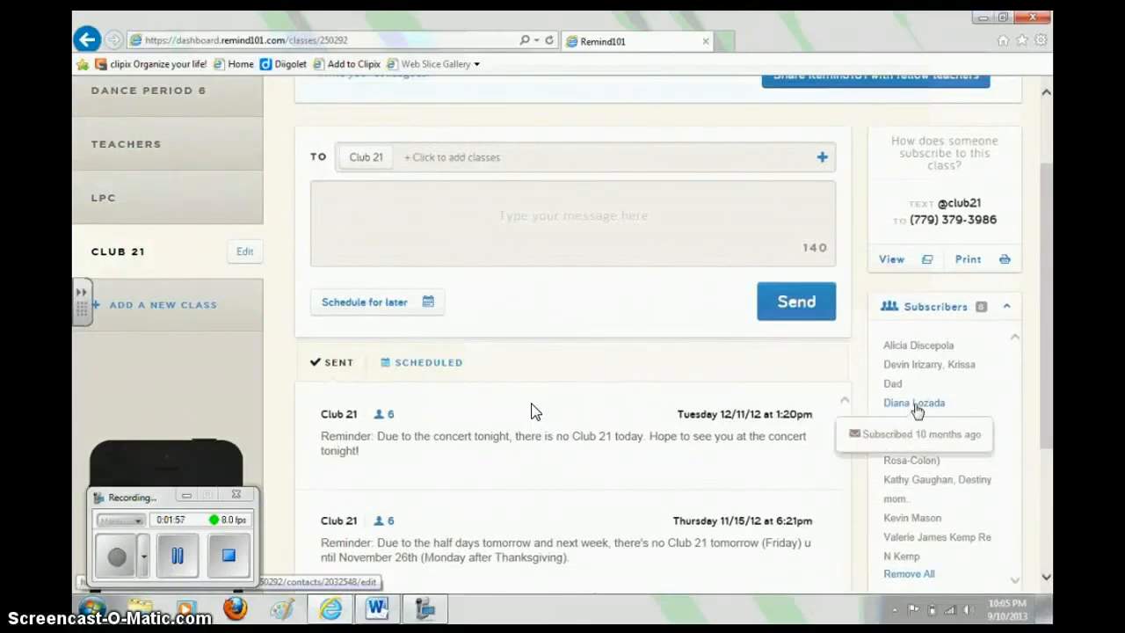
{"action": "left_click", "coordinate": [917, 406]}
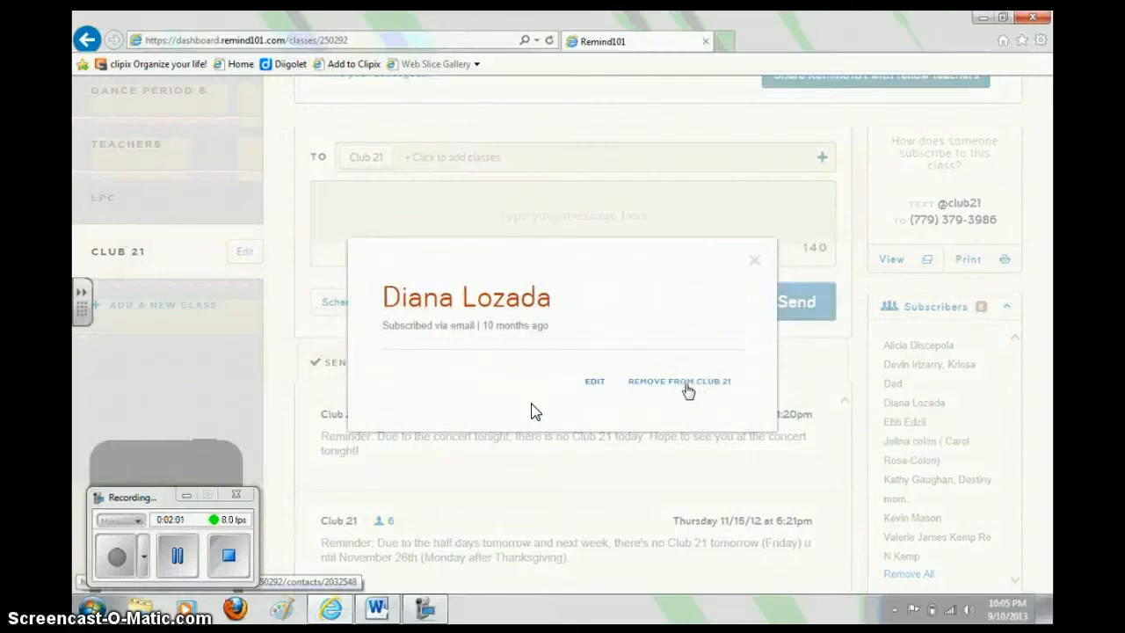
{"action": "left_click", "coordinate": [601, 383]}
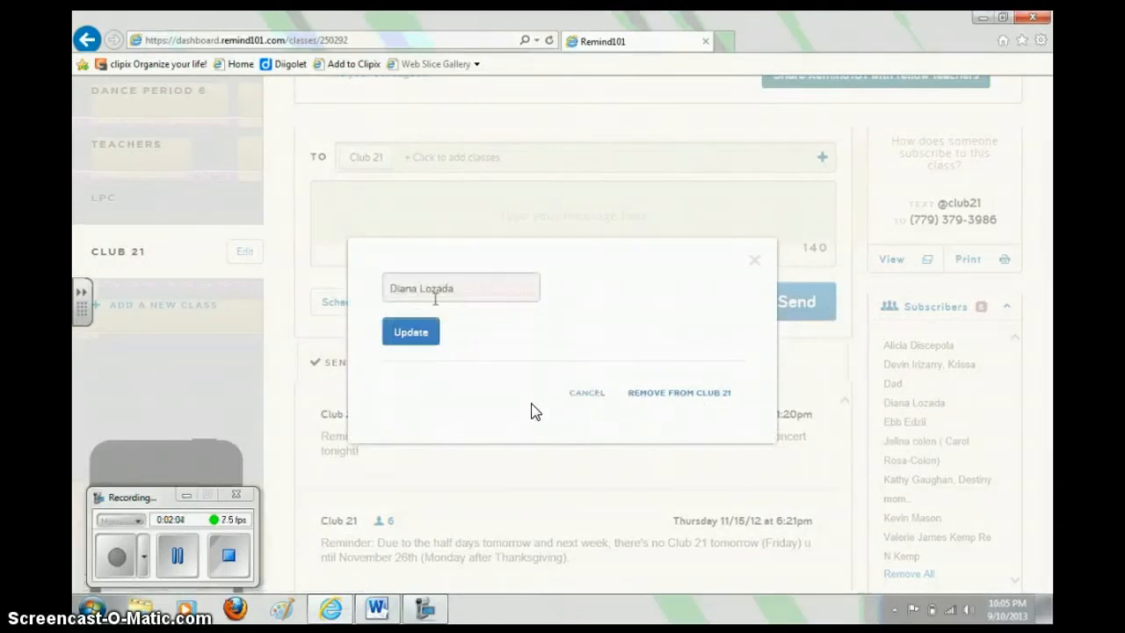
{"action": "left_click", "coordinate": [754, 260]}
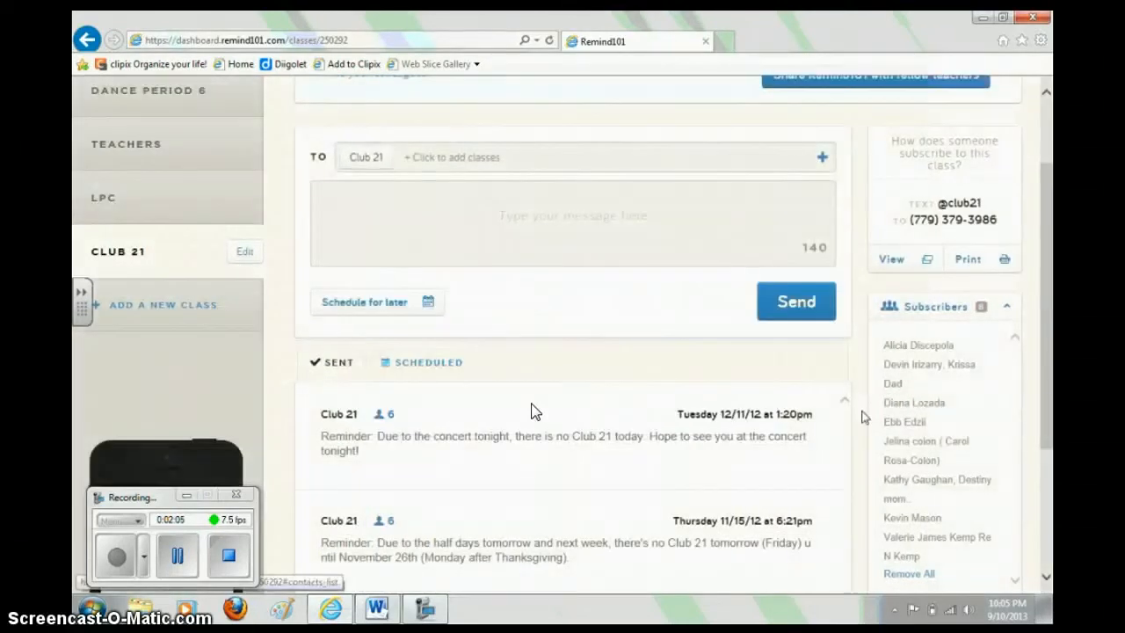
{"action": "scroll", "coordinate": [535, 412], "scroll_direction": "down", "scroll_amount": 3}
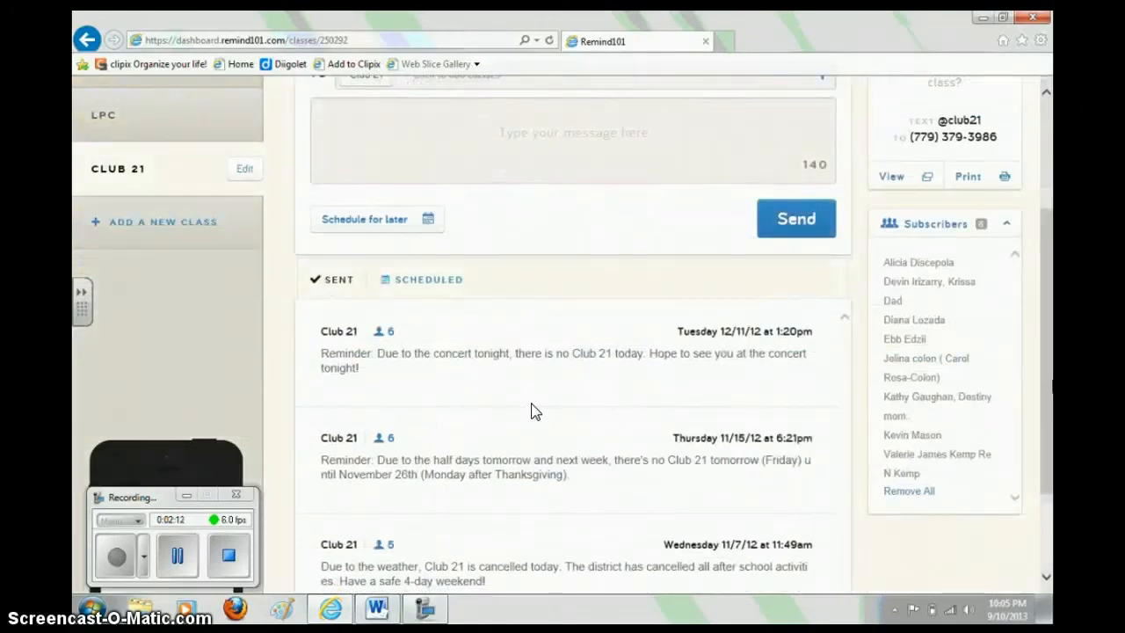
{"action": "scroll", "coordinate": [534, 411], "scroll_direction": "down", "scroll_amount": 3}
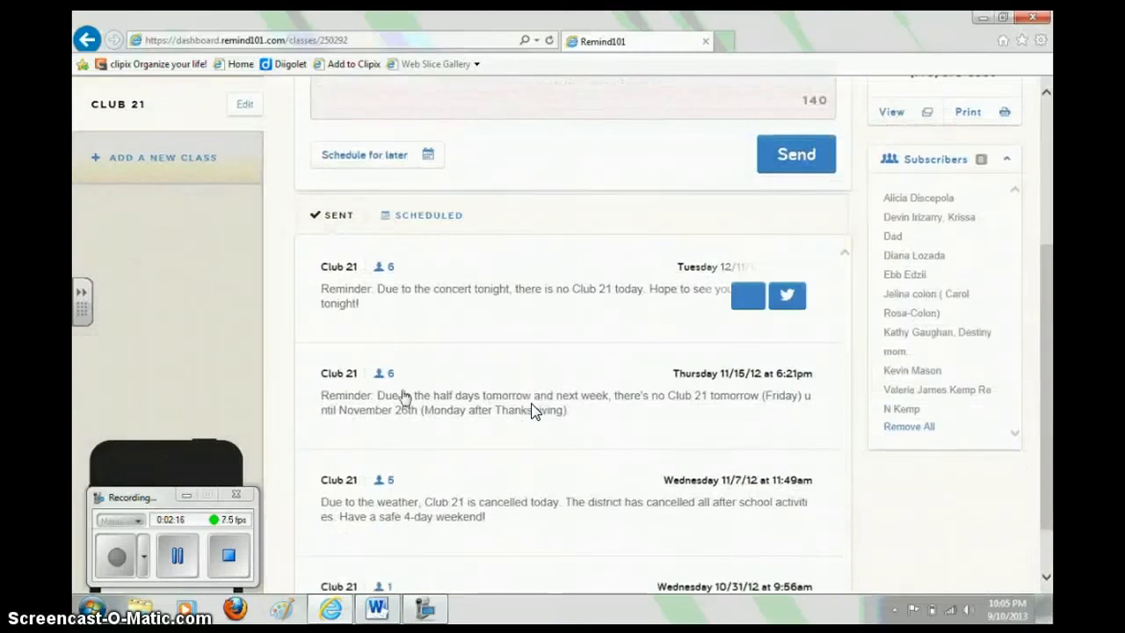
{"action": "mouse_move", "coordinate": [402, 396]}
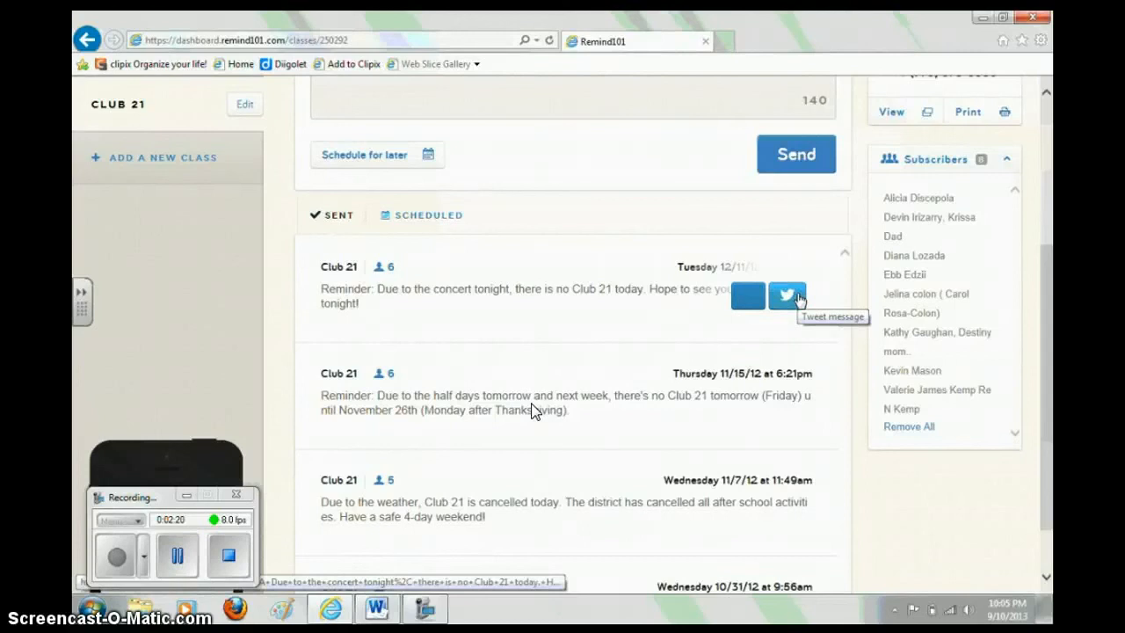
{"action": "scroll", "coordinate": [531, 410], "scroll_direction": "up", "scroll_amount": 5}
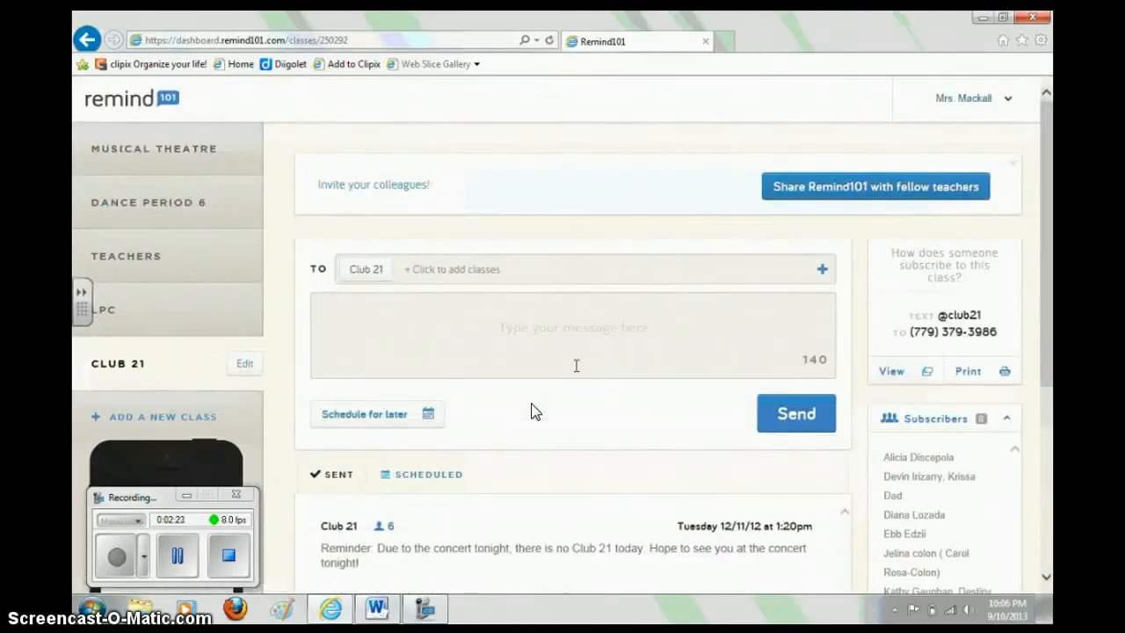
- Write 'School is cancelled! SNOW DAY!' and add Musical Theatre plus all other classes as recipients
{"action": "left_click", "coordinate": [484, 327]}
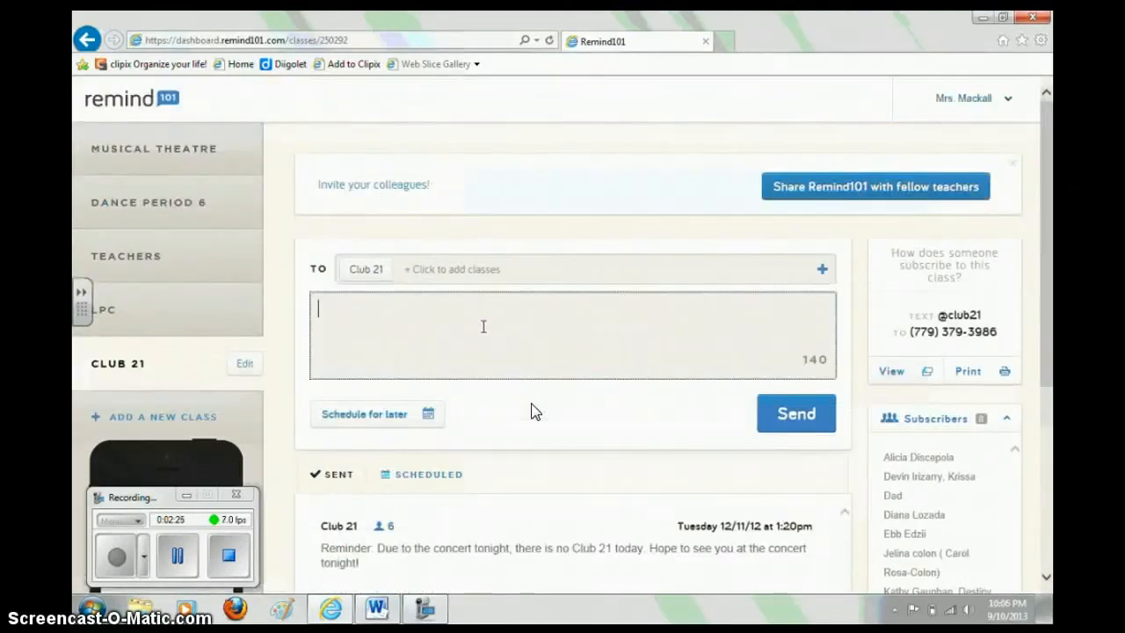
{"action": "type", "text": "School is ca"}
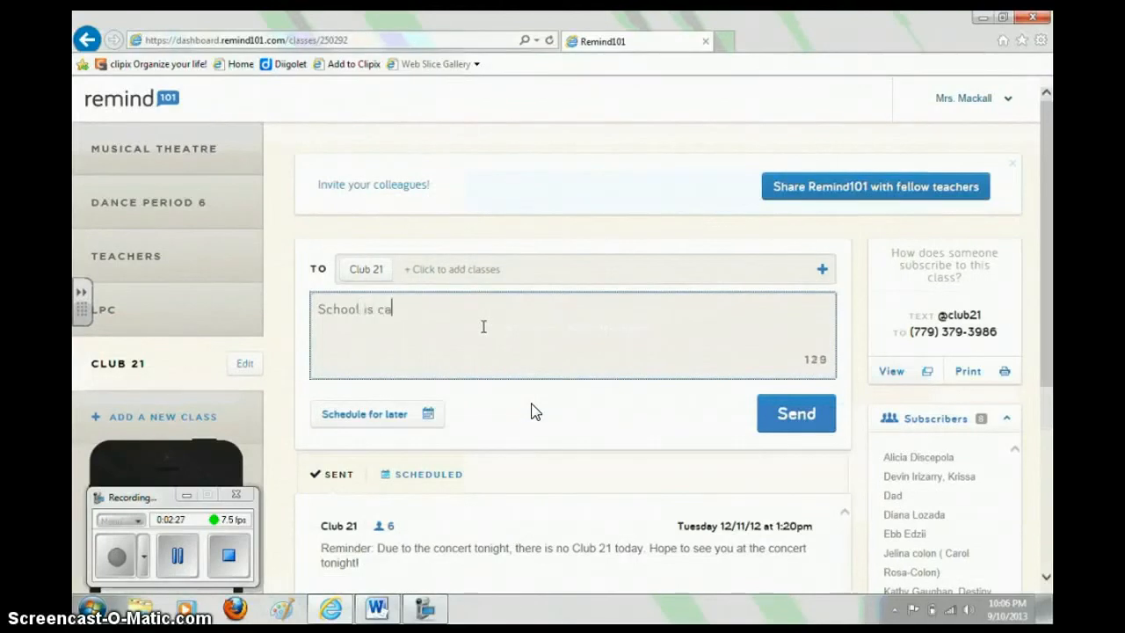
{"action": "type", "text": "ncelled! SNOW"}
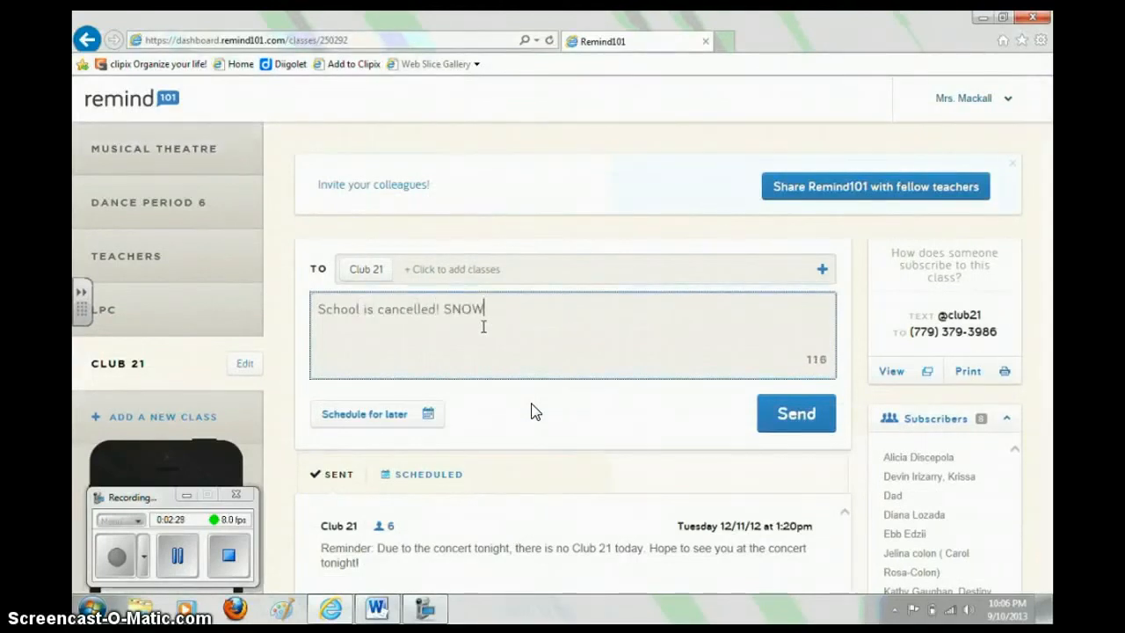
{"action": "type", "text": " DAY!"}
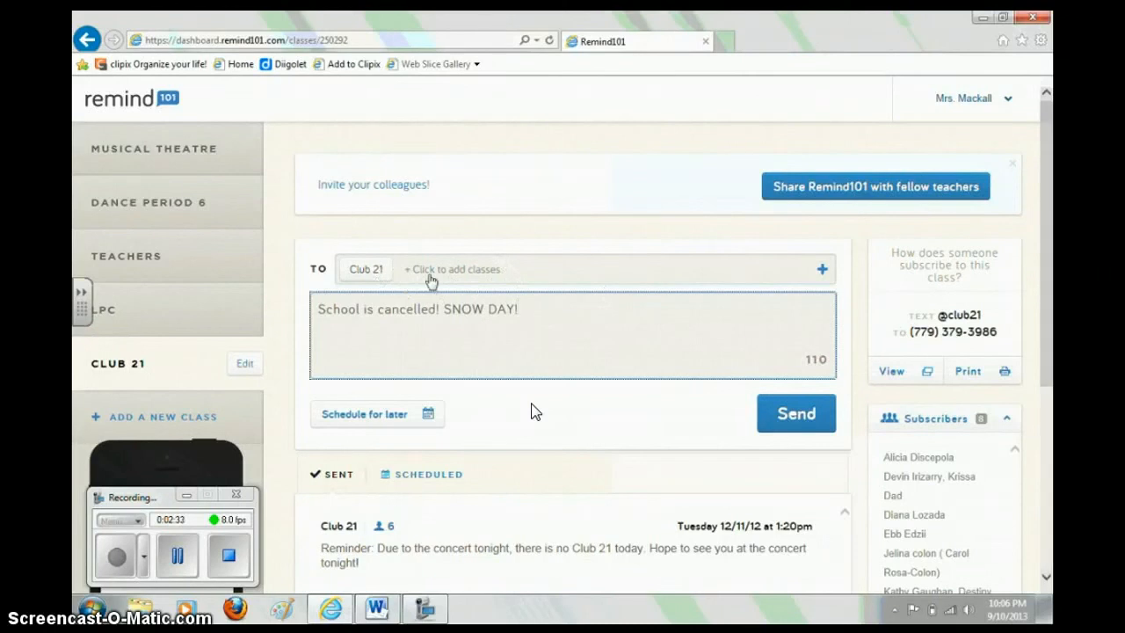
{"action": "left_click", "coordinate": [430, 279]}
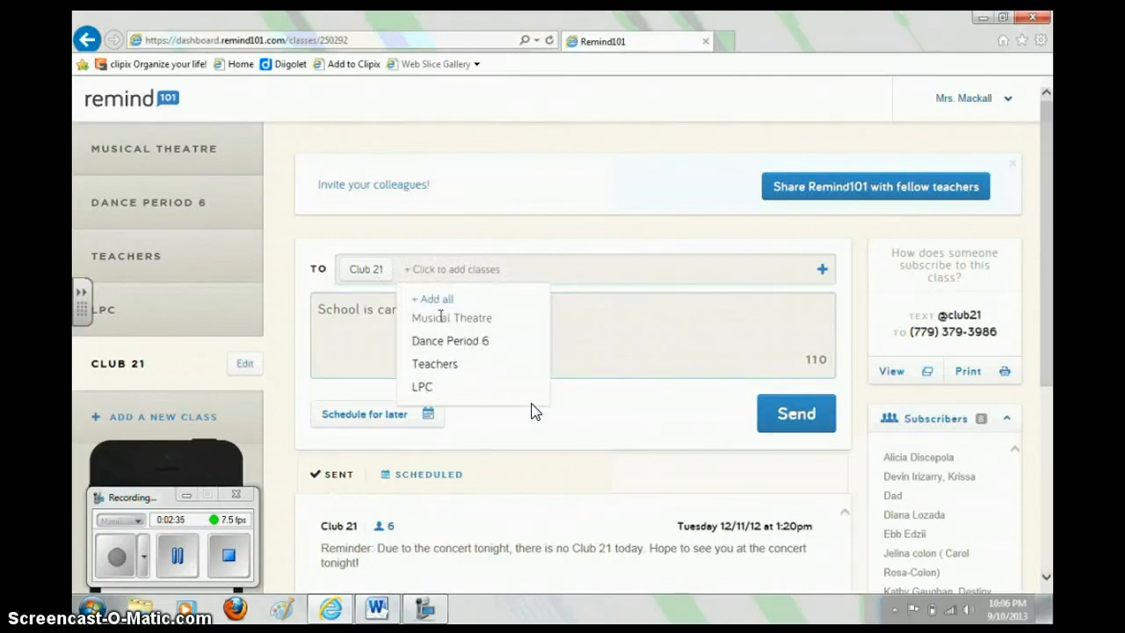
{"action": "left_click", "coordinate": [439, 321]}
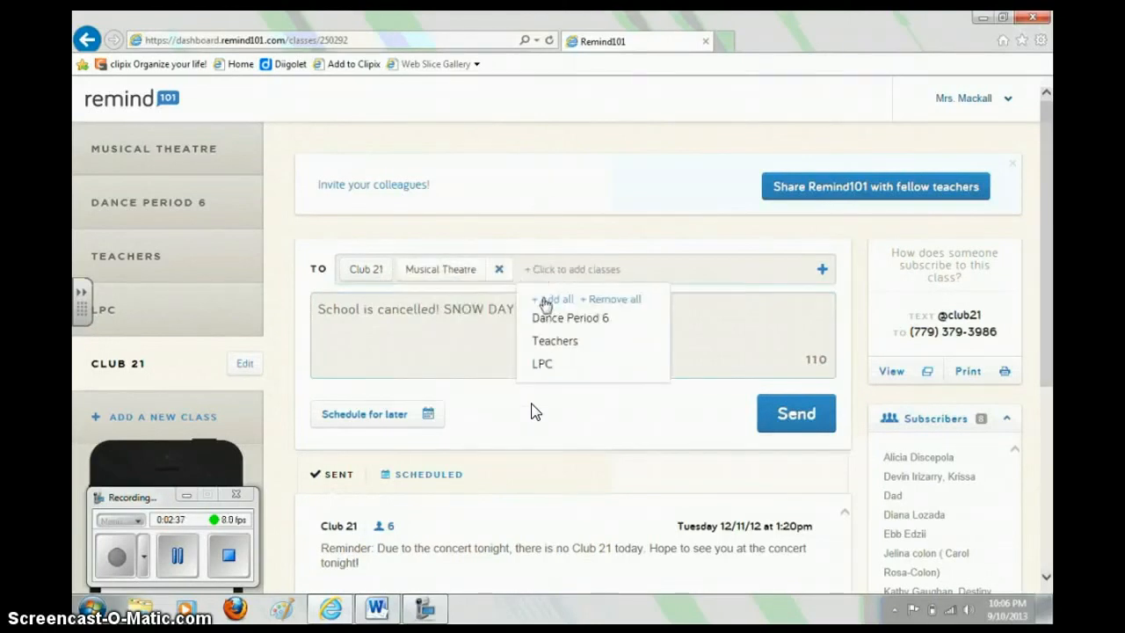
{"action": "left_click", "coordinate": [545, 300]}
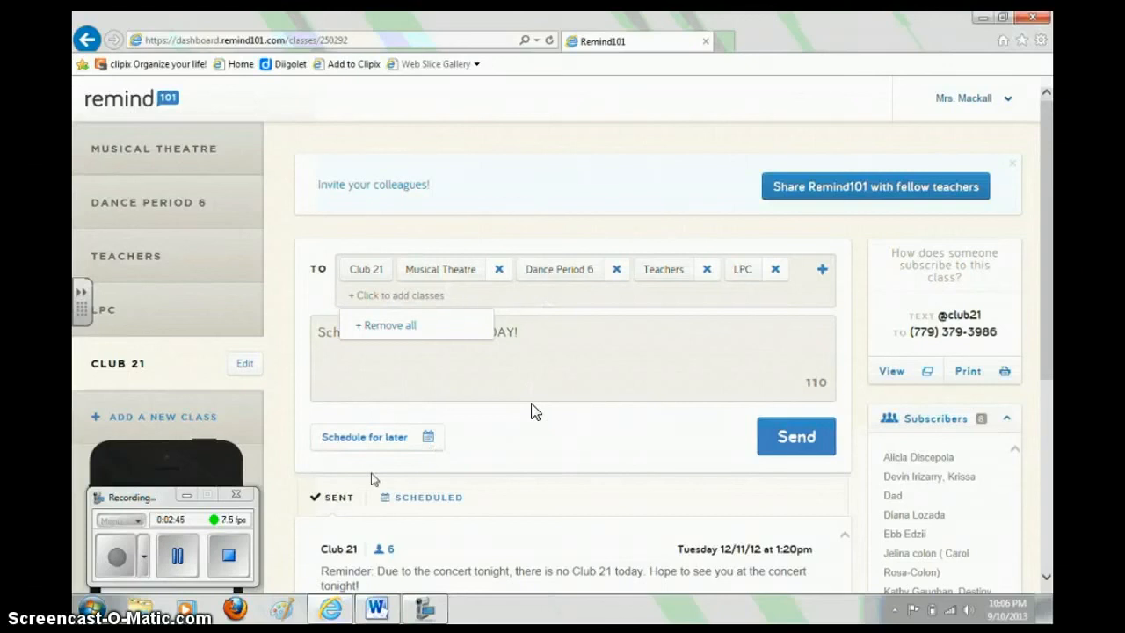
- Schedule the snow-day message for 2013-09-11 at 10:30pm, then switch to the Musical Theatre class
{"action": "left_click", "coordinate": [368, 444]}
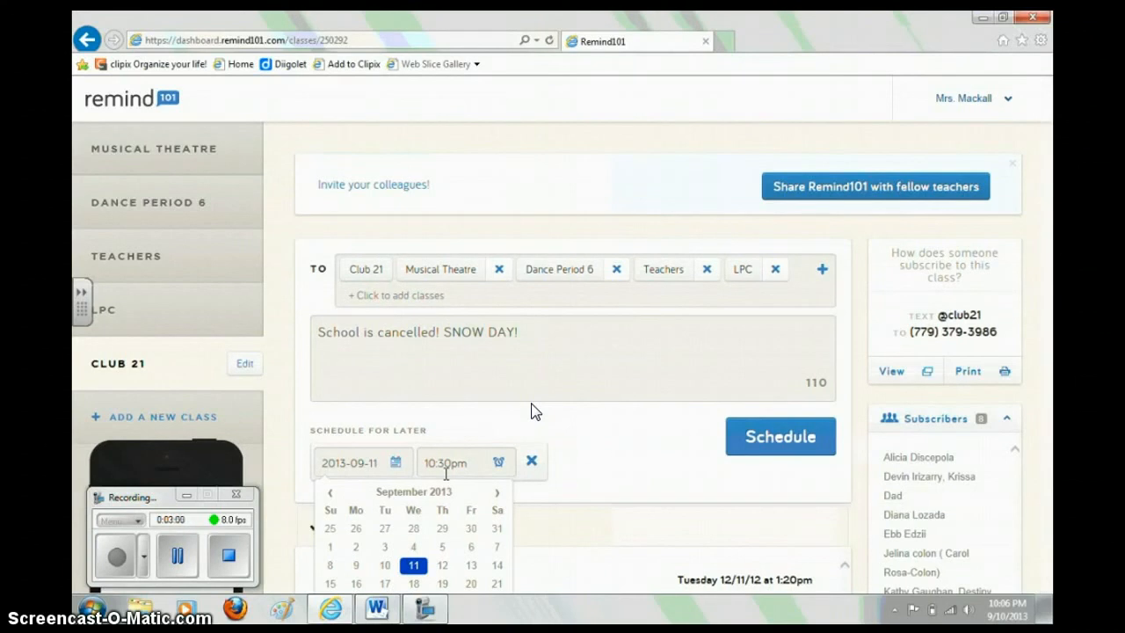
{"action": "left_click", "coordinate": [534, 463]}
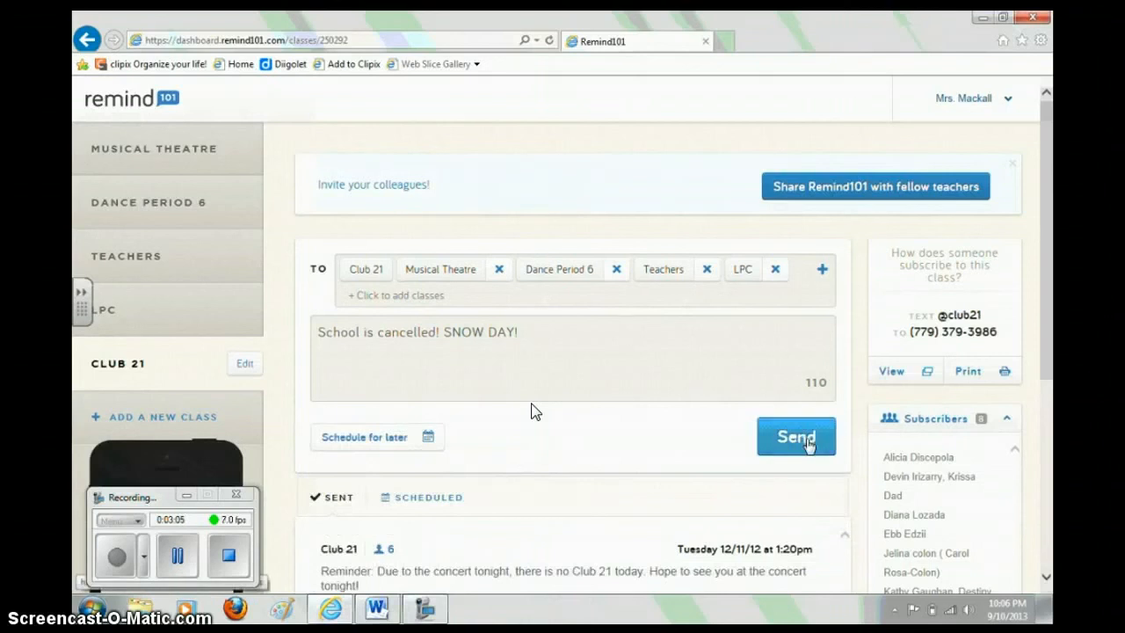
{"action": "left_click", "coordinate": [428, 439]}
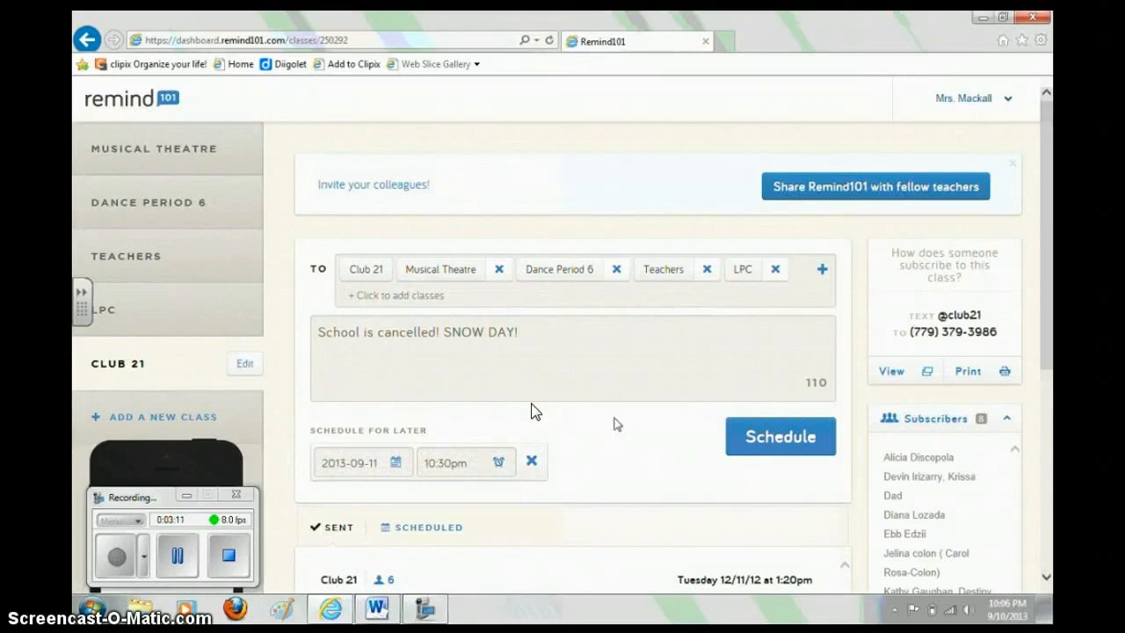
{"action": "left_click", "coordinate": [160, 163]}
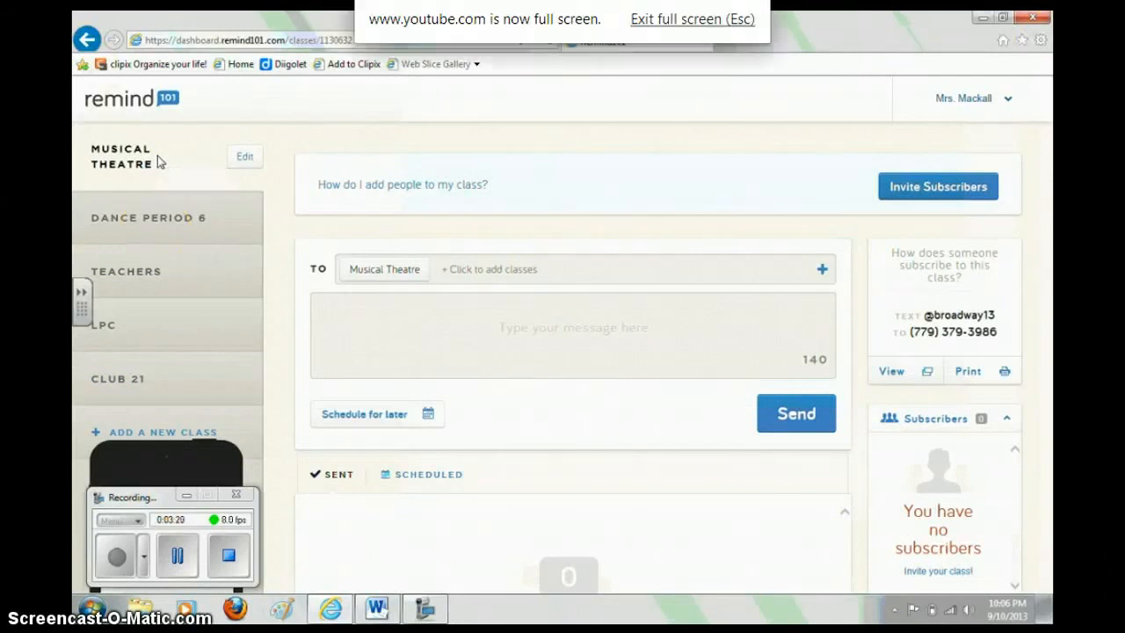
- Exit full screen and let the tutorial play through to 3:21 of 3:22
{"action": "key", "text": "Escape"}
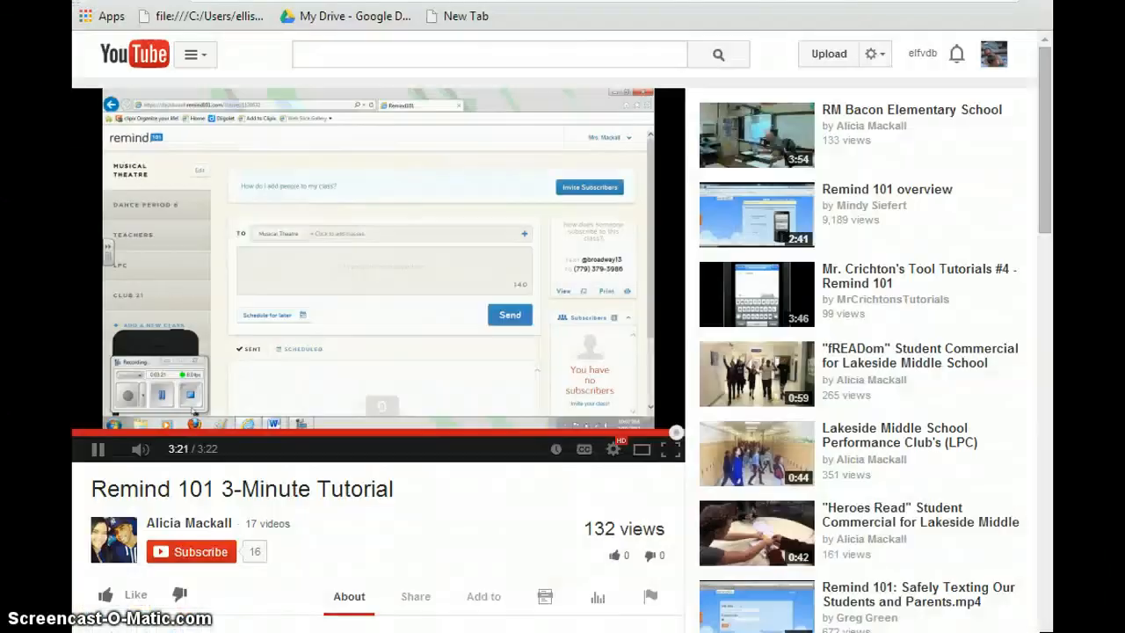